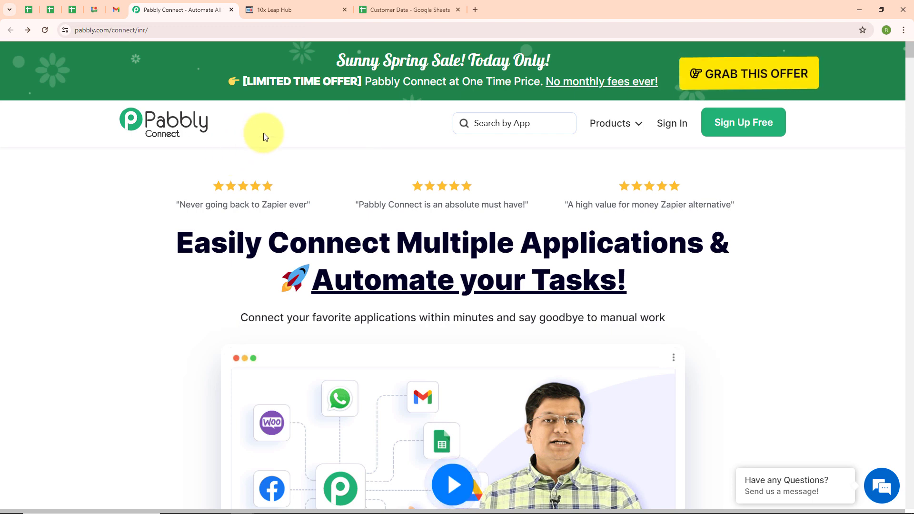
Switch to the Customer Data spreadsheet with its First Name, Last Name and Email columns
click(387, 14)
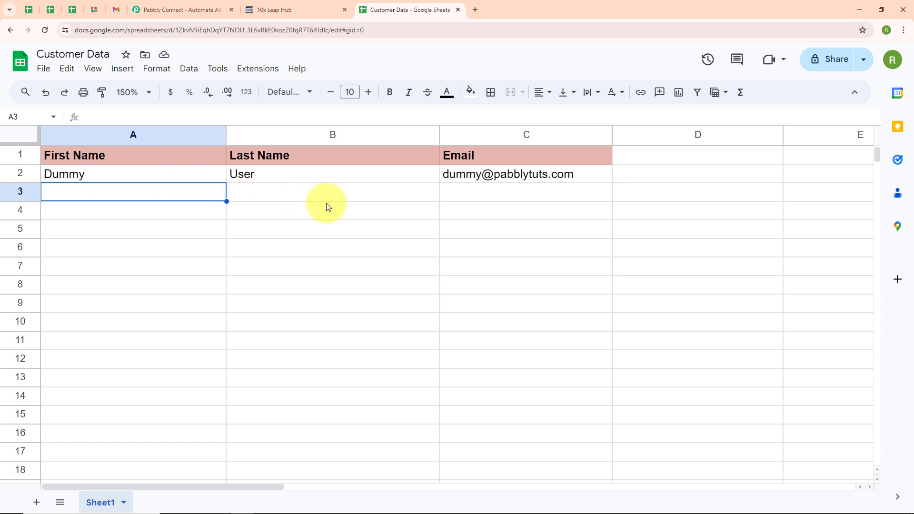
Review the three existing contacts in 10x Leap Hub, then go back to Pabbly Connect
click(253, 11)
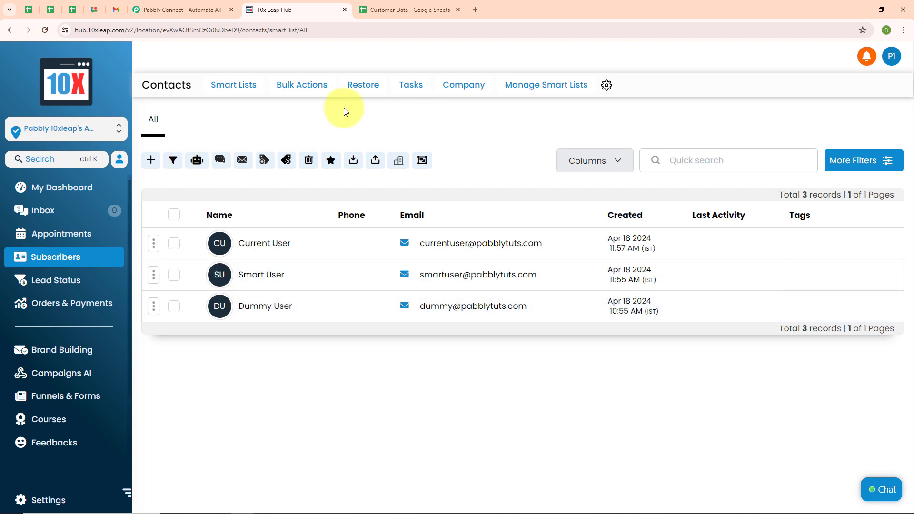
click(155, 11)
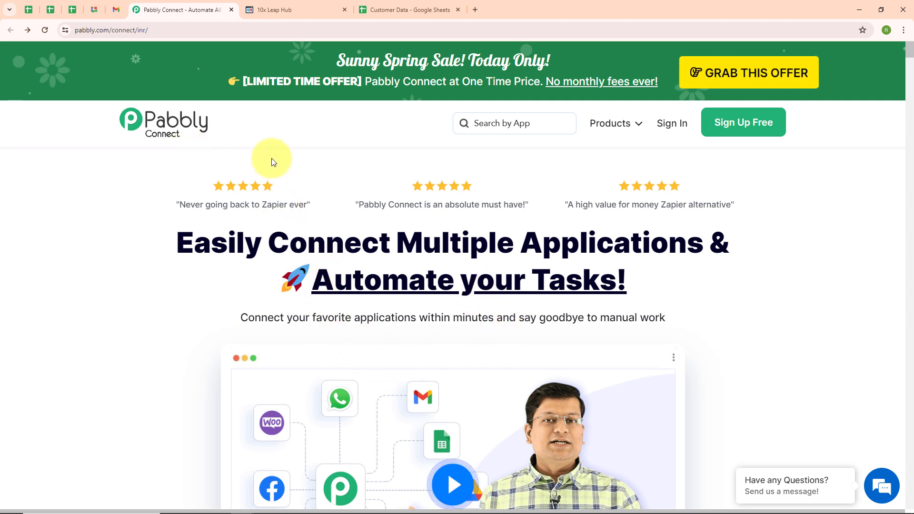
Sign in to Pabbly and launch Pabbly Connect from the All Pabbly Apps page
click(197, 30)
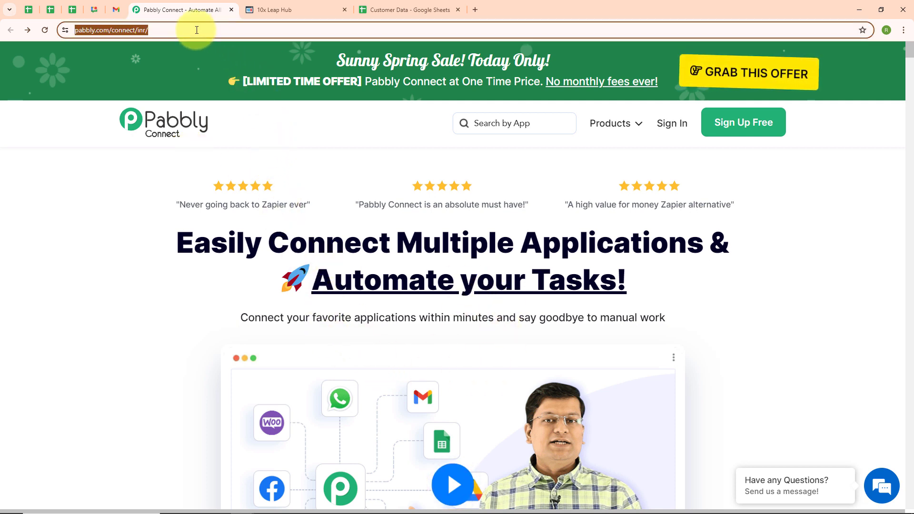
click(264, 126)
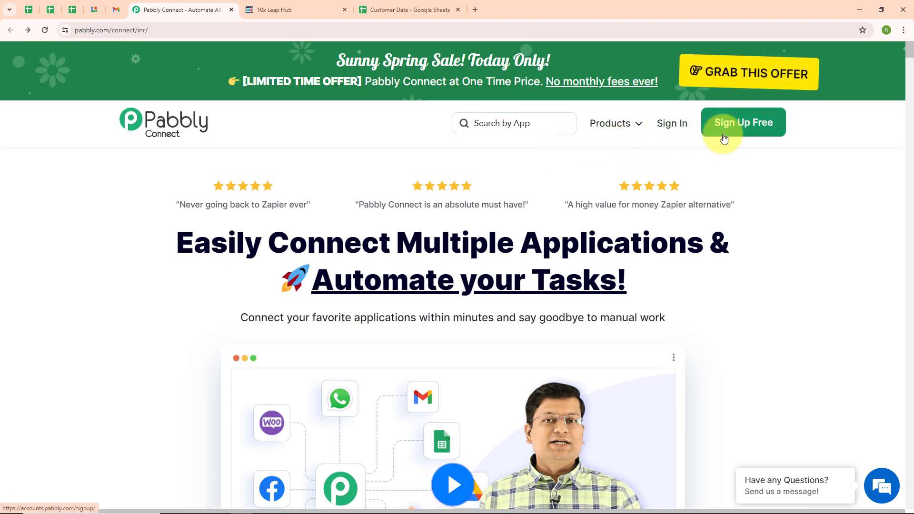
click(670, 126)
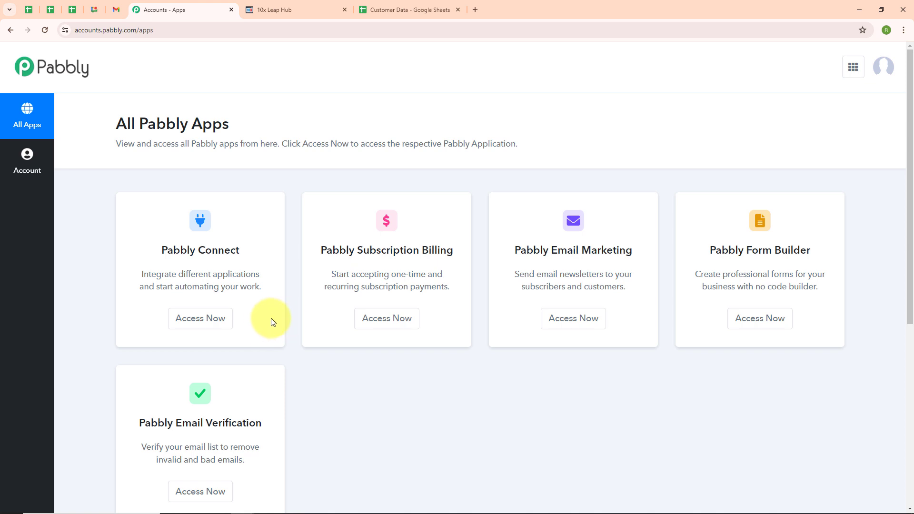
click(198, 325)
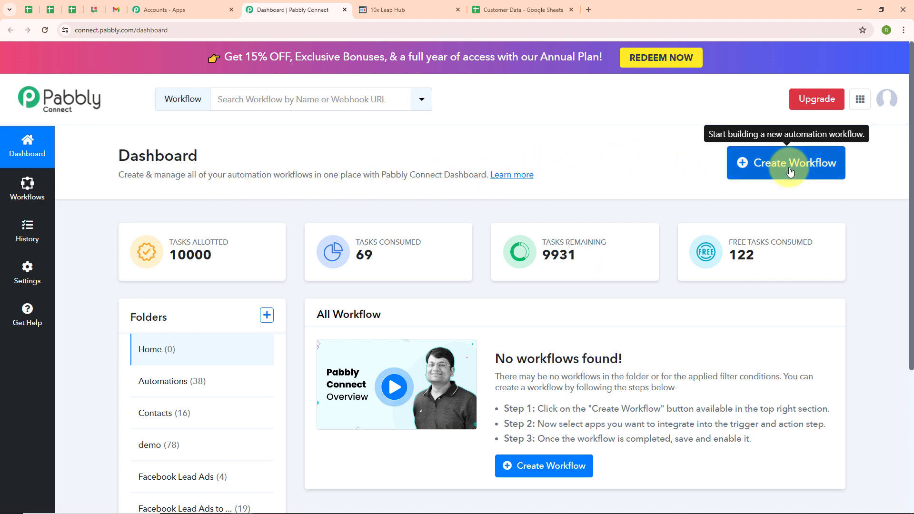
Create the workflow 'Create 10x Leap Contact from Google Sheets' in the Contacts folder
click(751, 174)
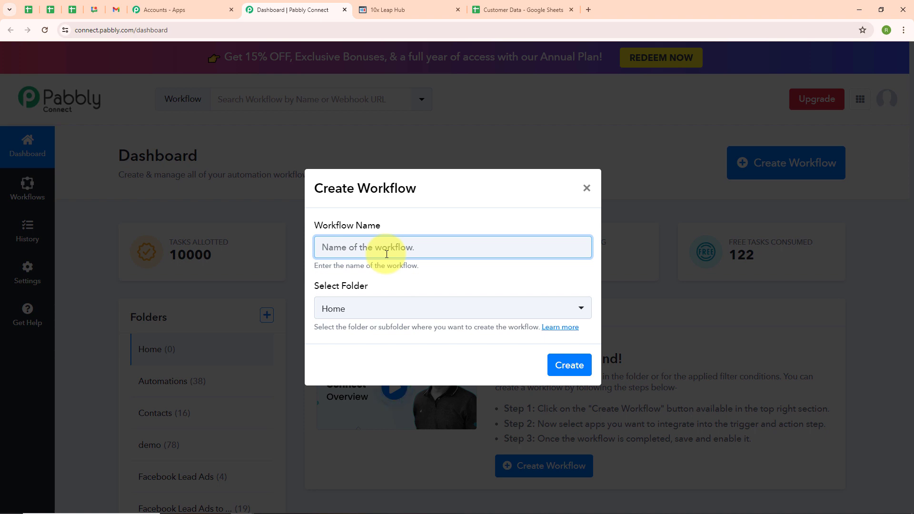
text(Create 10x Leap Contact from Google Sheets)
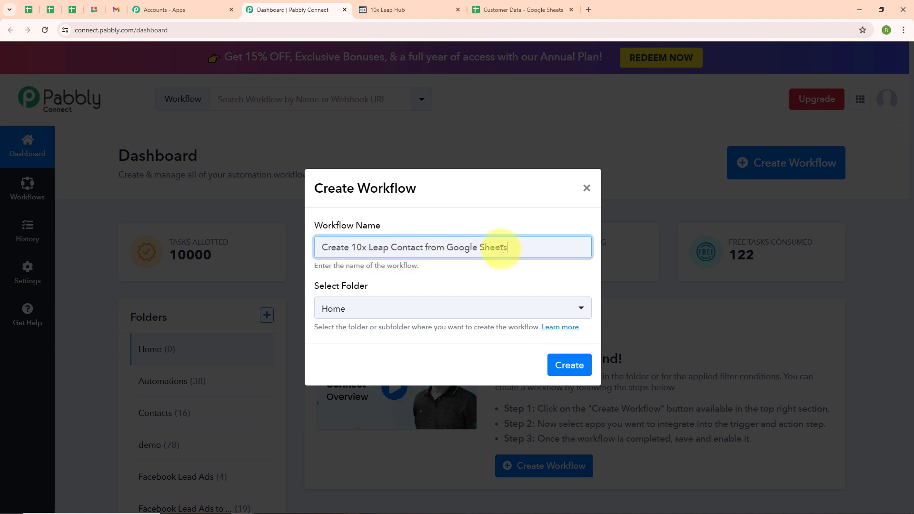
click(399, 312)
click(386, 163)
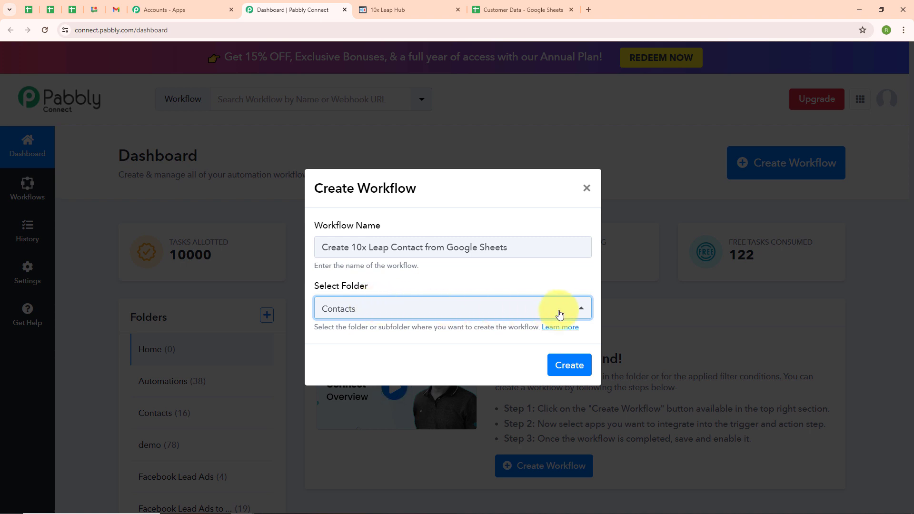
click(571, 374)
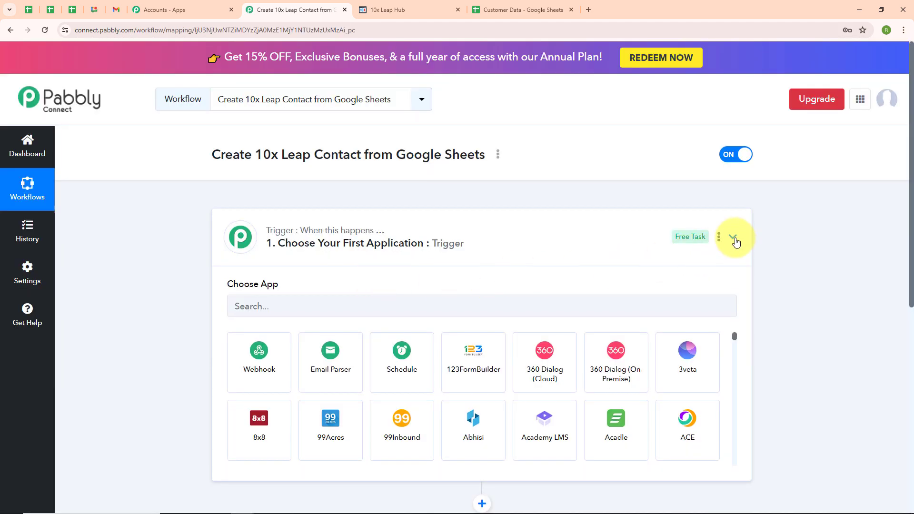
Set the trigger to Google Sheets with the New or Updated Spreadsheet Row event
click(734, 238)
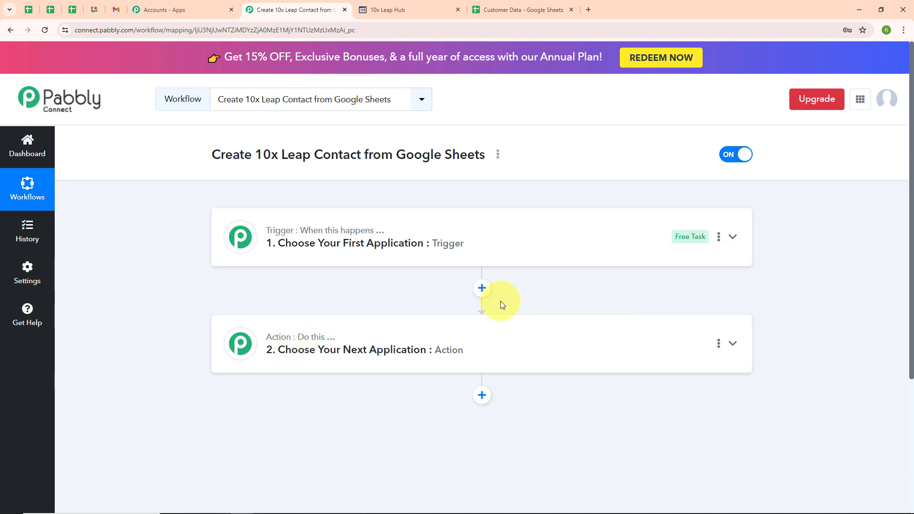
click(733, 238)
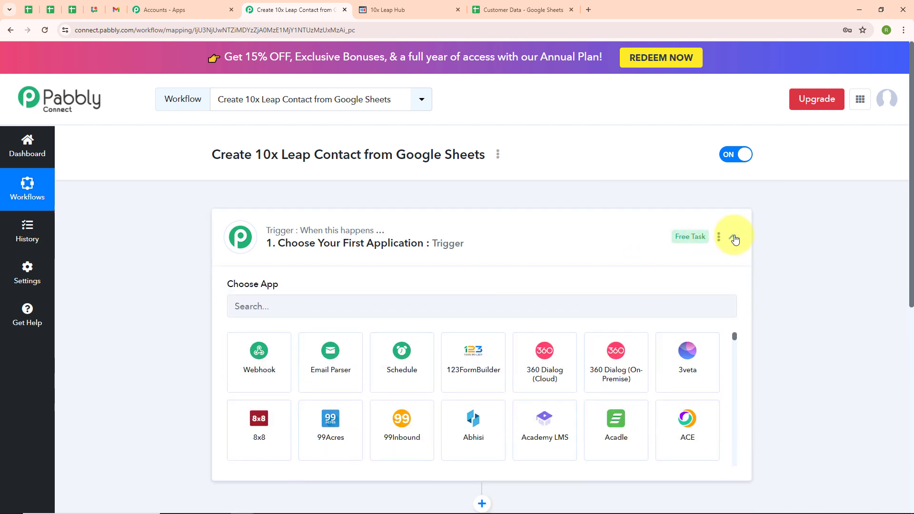
click(264, 301)
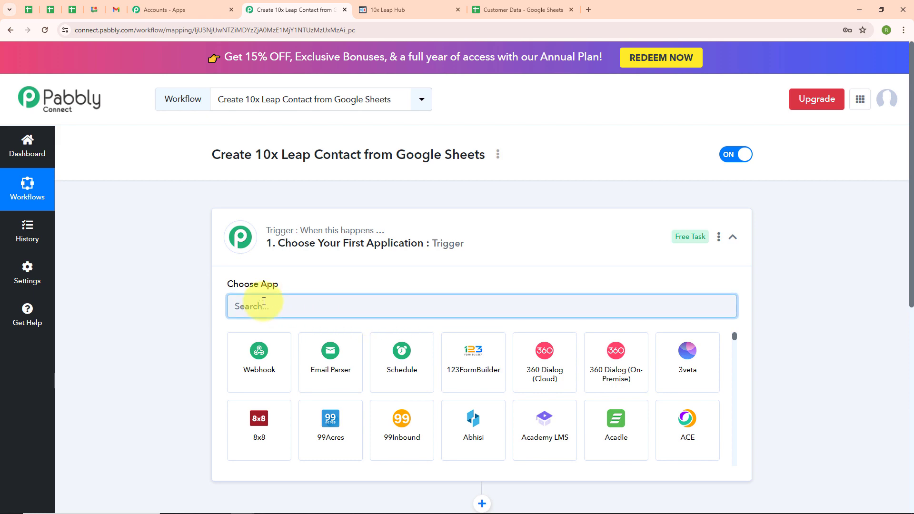
text(Goo)
click(536, 436)
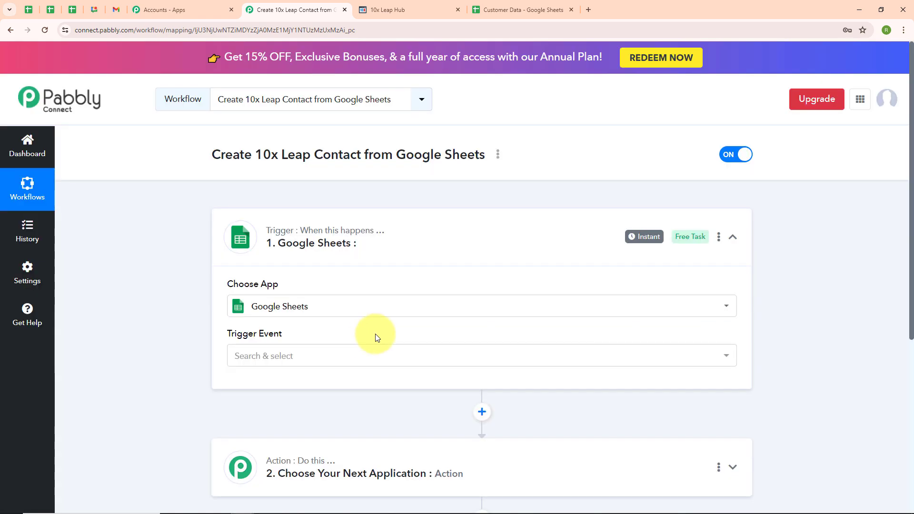
click(346, 355)
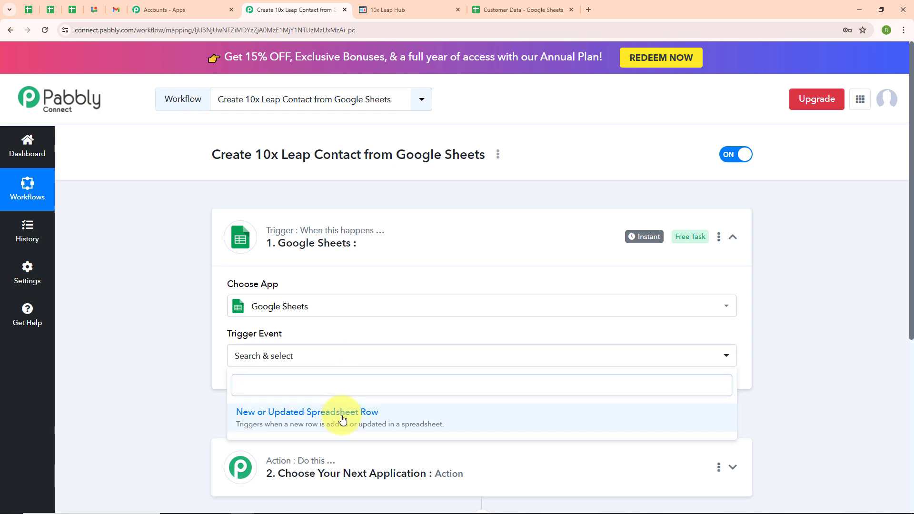
click(342, 419)
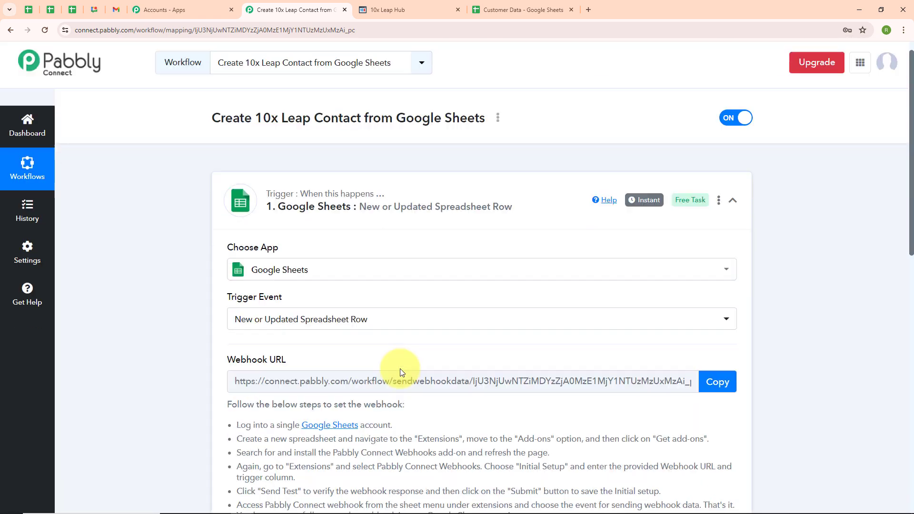
Read the webhook setup instructions, then move to the Customer Data spreadsheet
scroll(400, 369, down, 2)
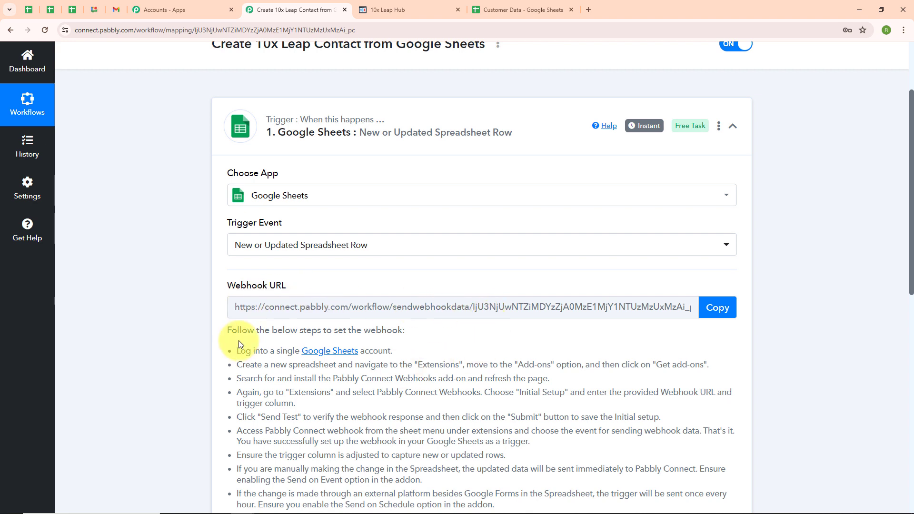
drag(237, 351, 428, 469)
click(448, 353)
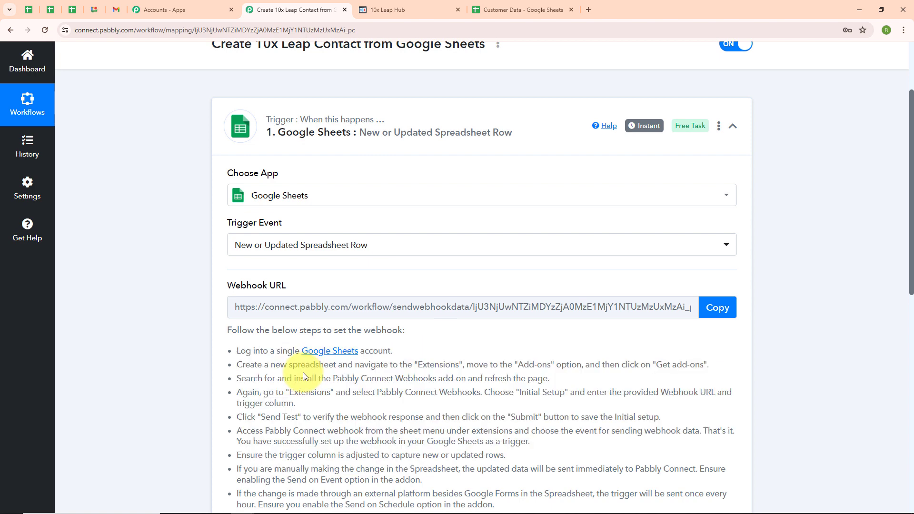
click(510, 10)
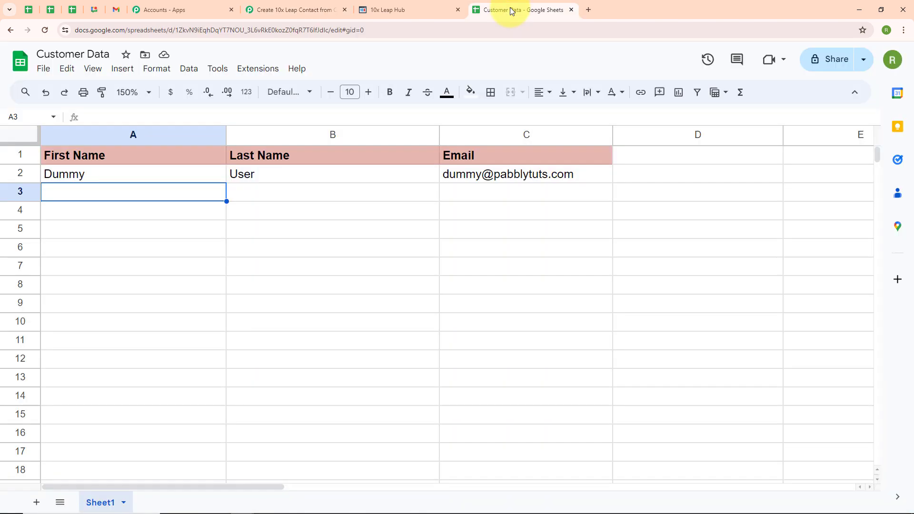
Confirm the Pabbly Connect Webhooks add-on is already installed via the Workspace Marketplace
click(259, 72)
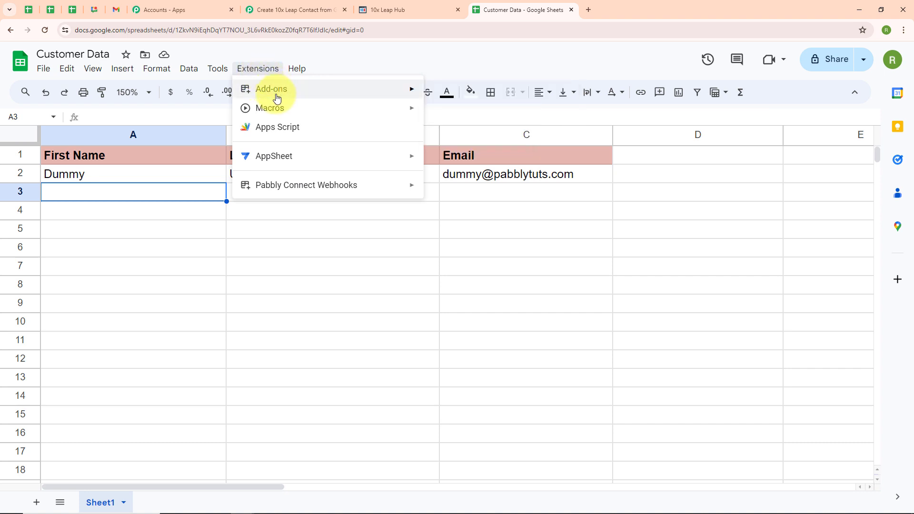
mouse_move(266, 98)
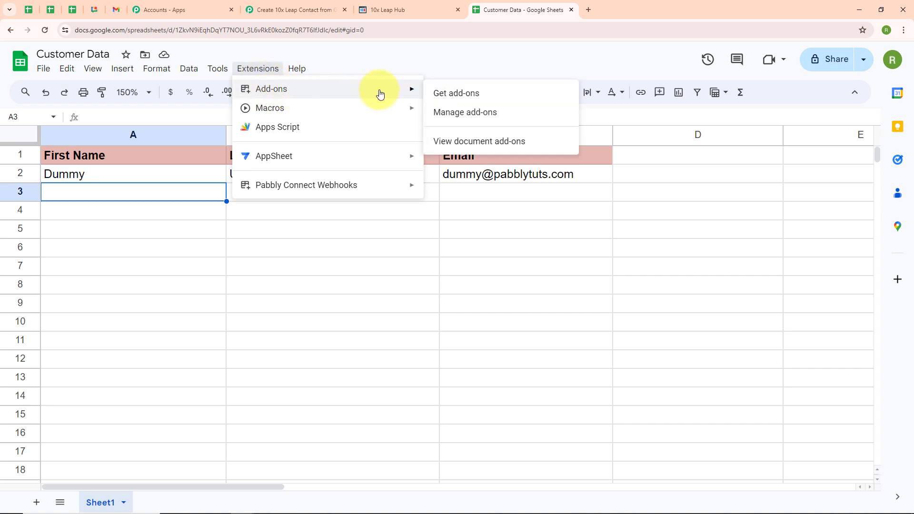
click(464, 99)
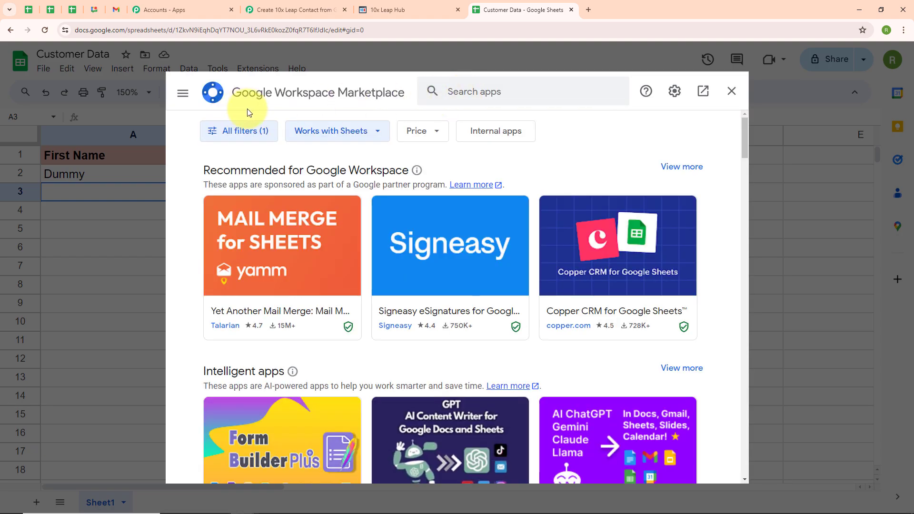
click(459, 91)
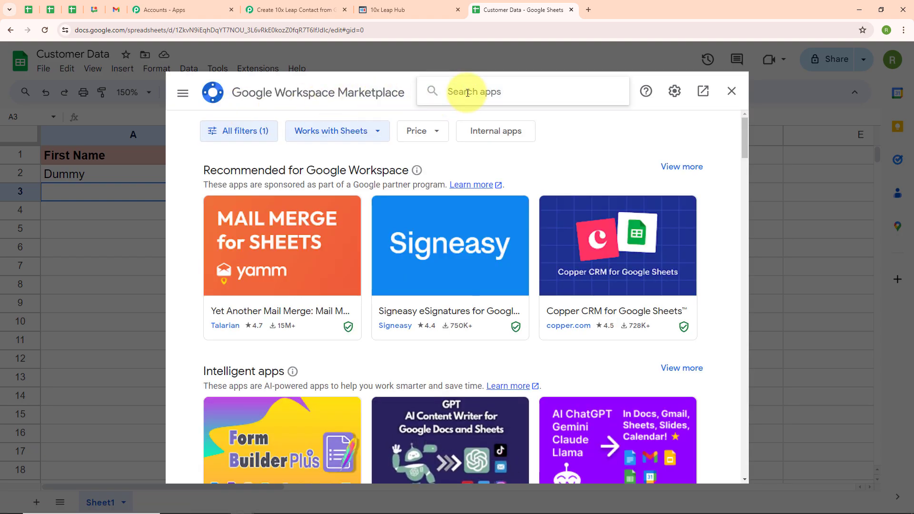
text(pabbl)
click(474, 105)
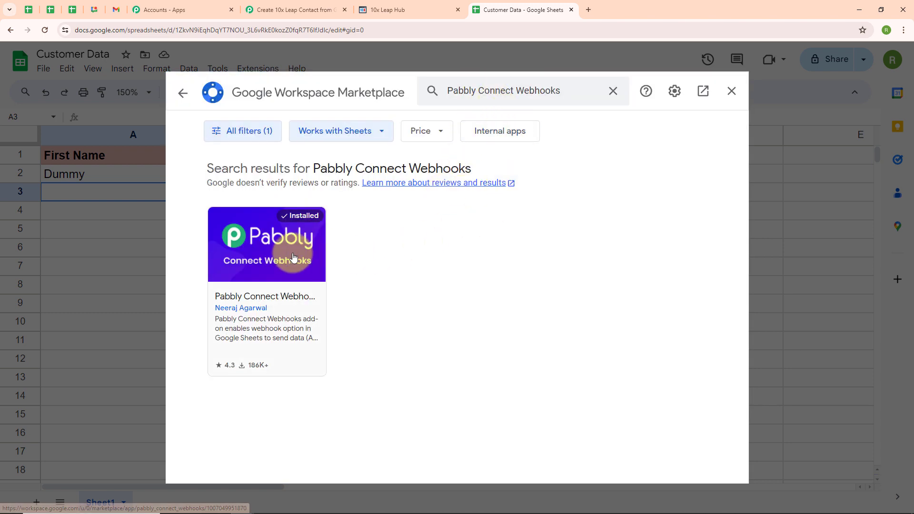
click(294, 258)
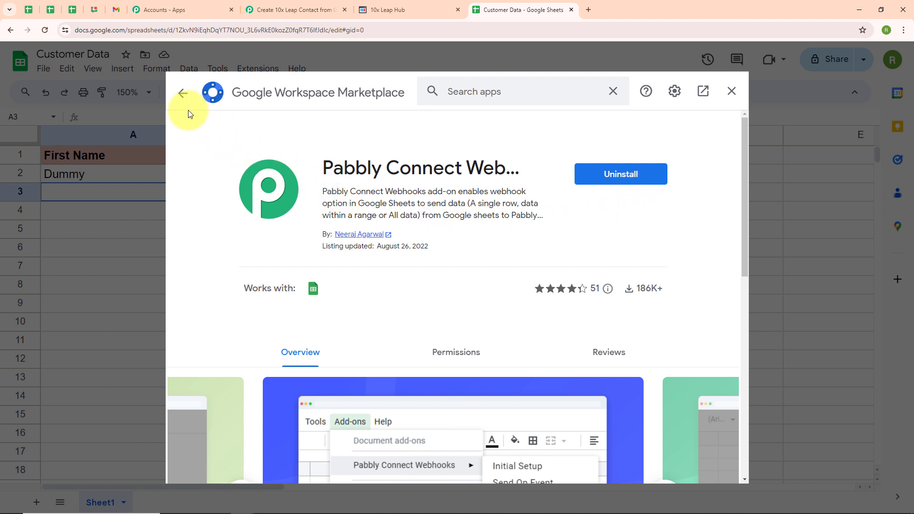
click(182, 93)
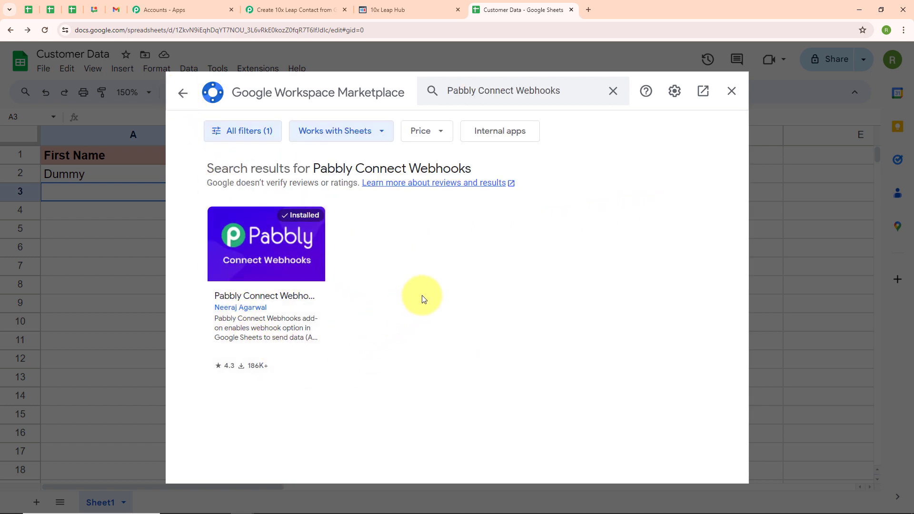
click(732, 91)
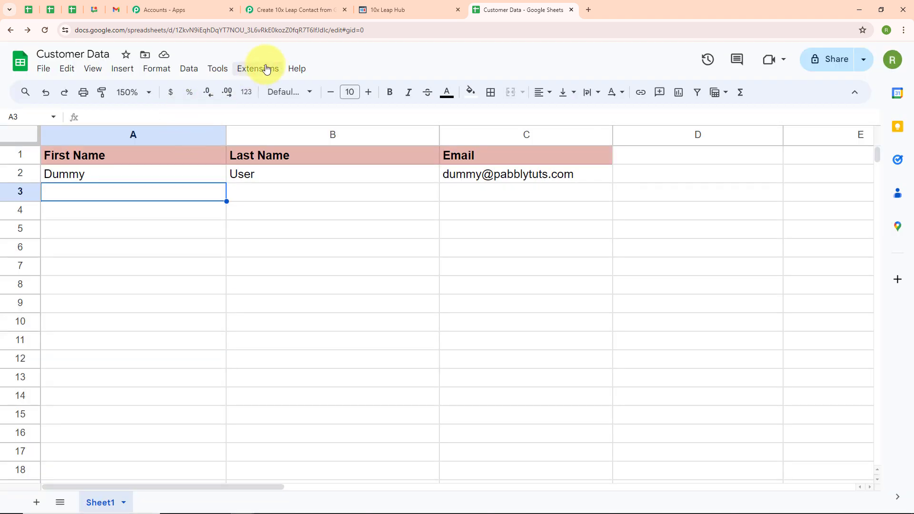
Paste the Pabbly workflow's webhook URL into the add-on's Initial Setup form
click(267, 70)
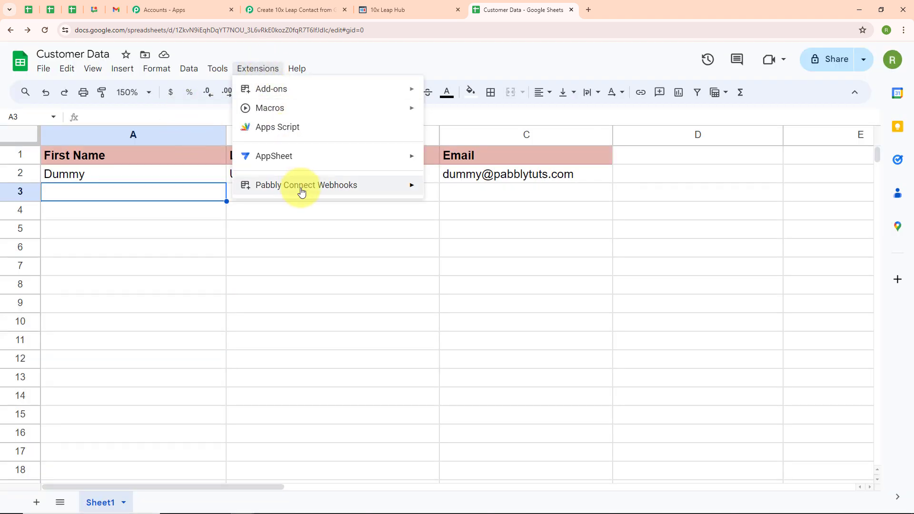
mouse_move(257, 190)
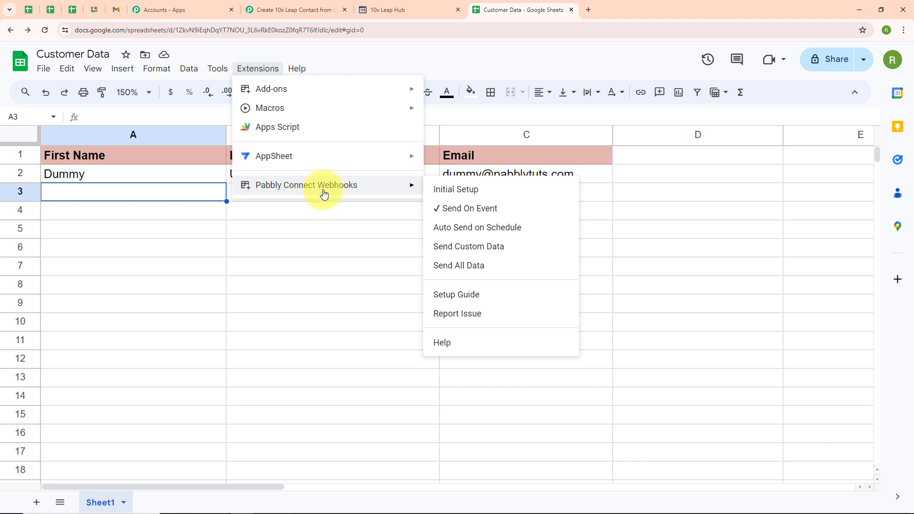
click(459, 191)
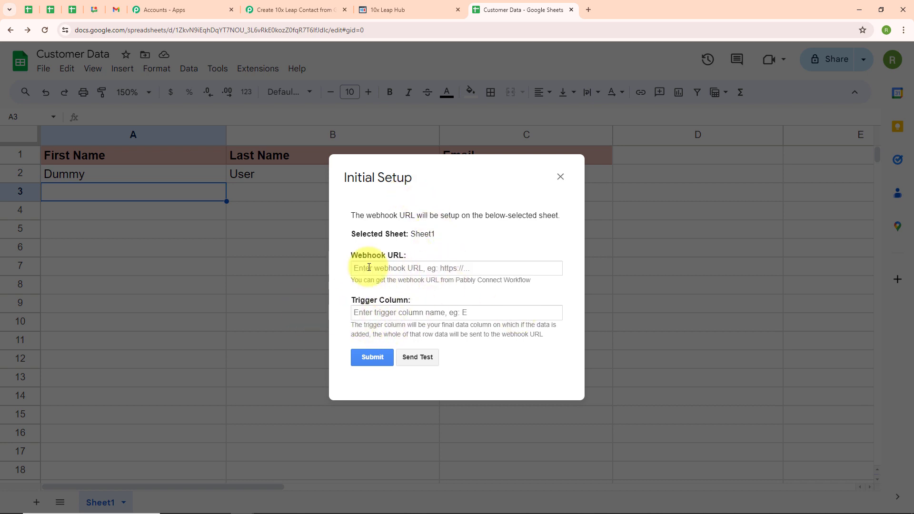
click(296, 9)
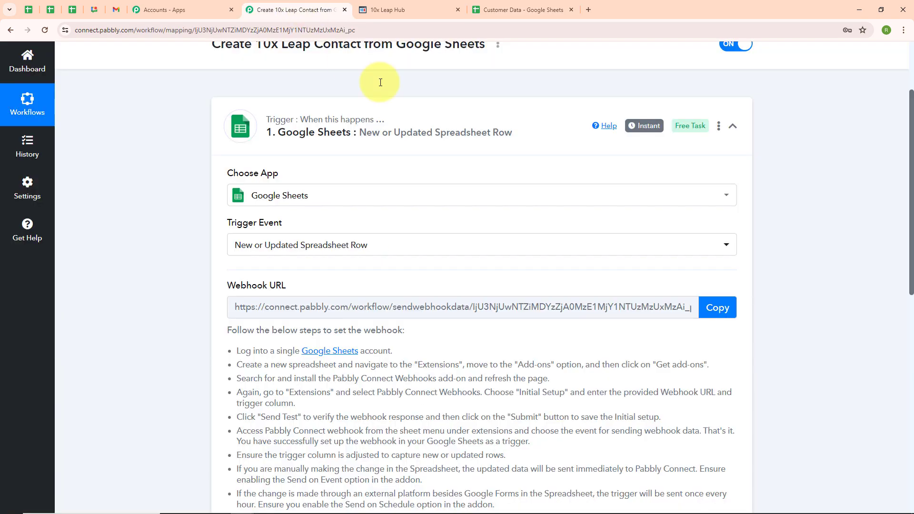
click(722, 307)
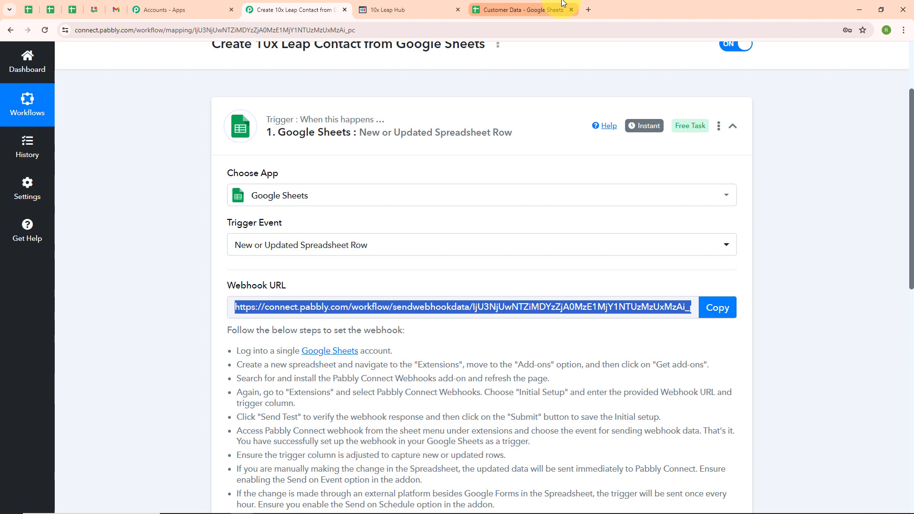
click(563, 3)
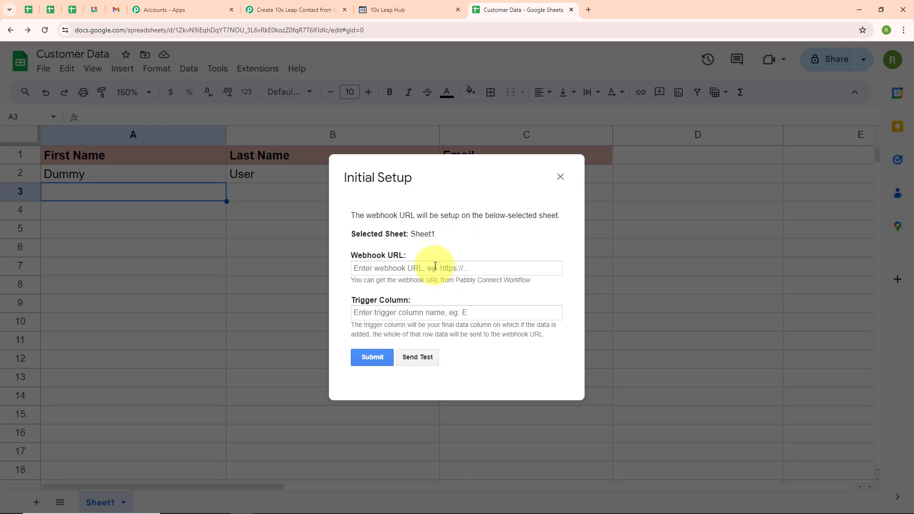
click(434, 266)
key(ctrl+v)
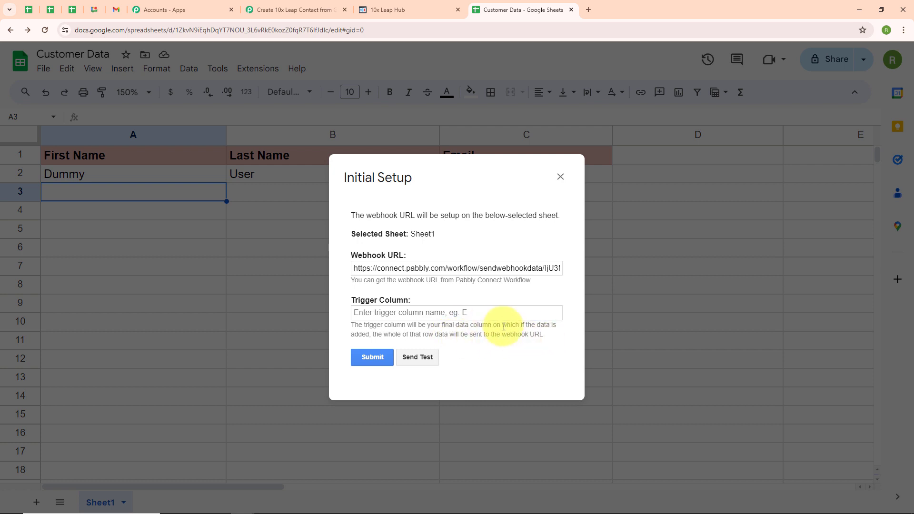
Set the trigger column to C, submit the webhook setup, and close the form
click(368, 316)
text(C)
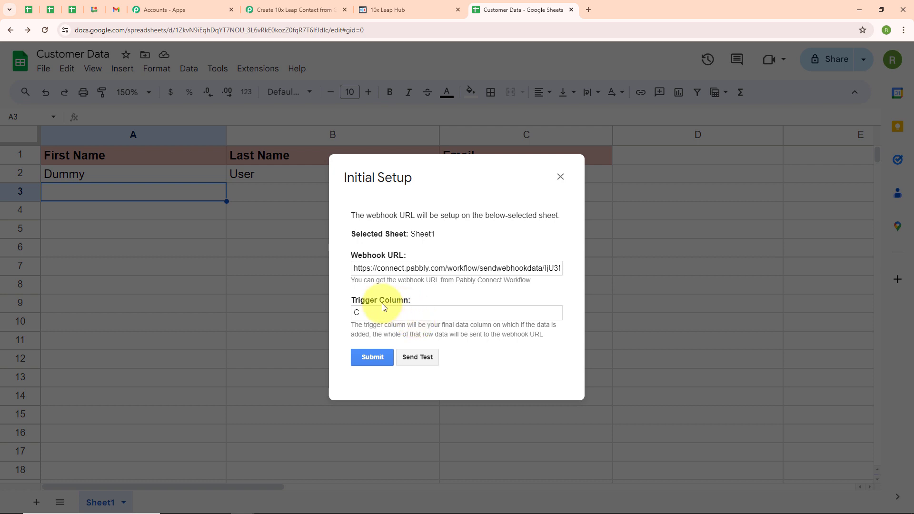
click(381, 359)
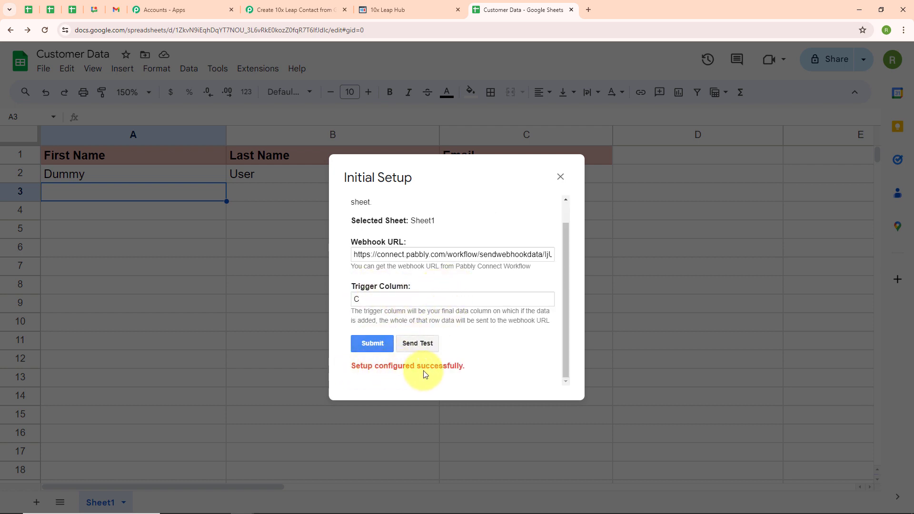
click(560, 179)
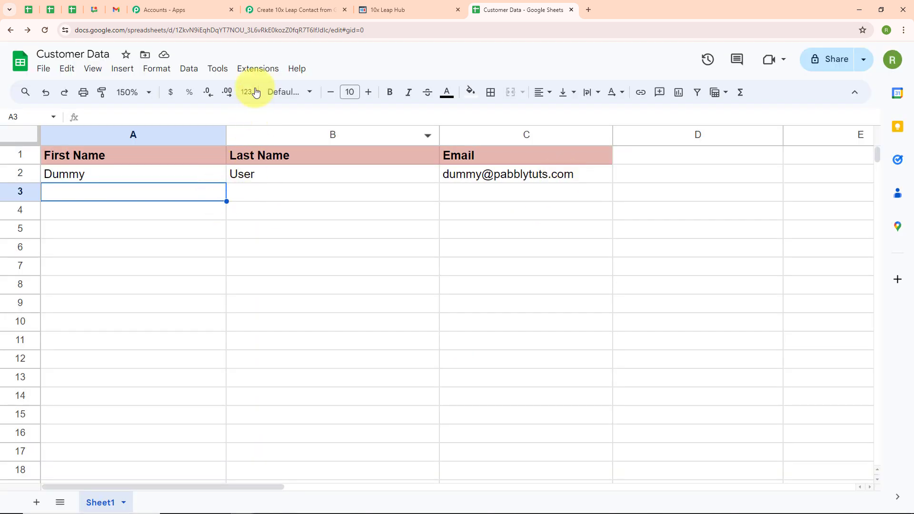
Enable Send On Event in the Pabbly Connect Webhooks add-on
click(257, 70)
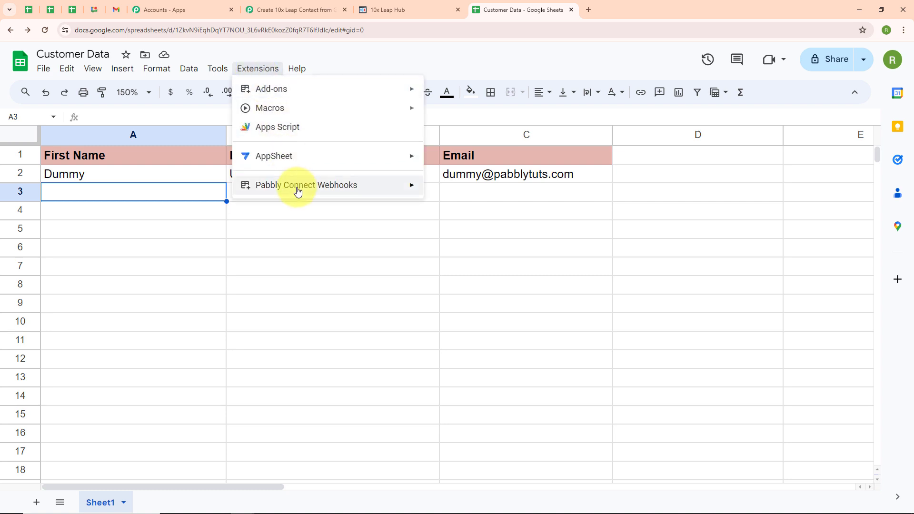
mouse_move(277, 192)
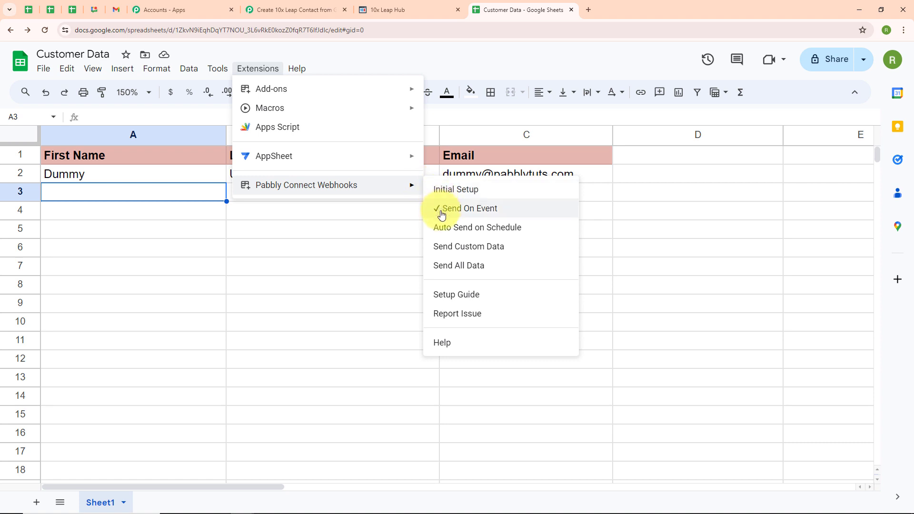
click(493, 217)
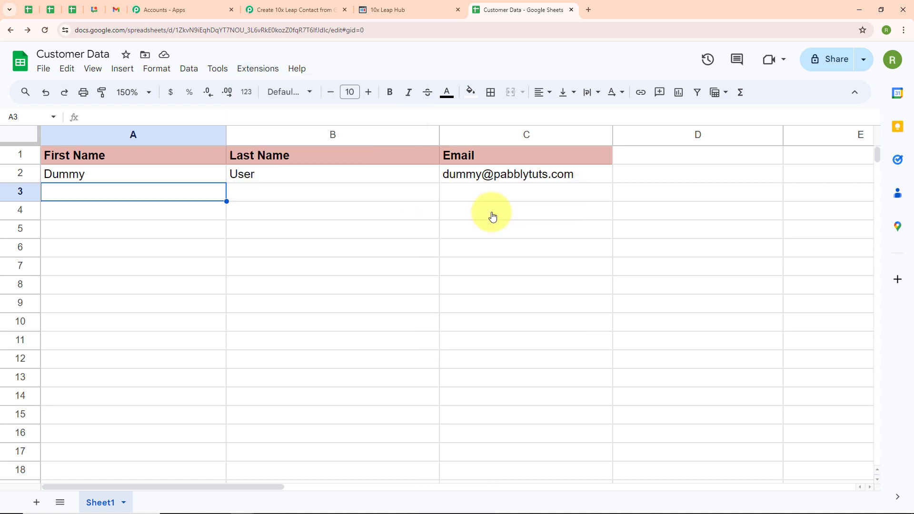
Check that the Pabbly trigger is waiting for a webhook response, then return to the sheet
click(257, 11)
scroll(324, 267, down, 6)
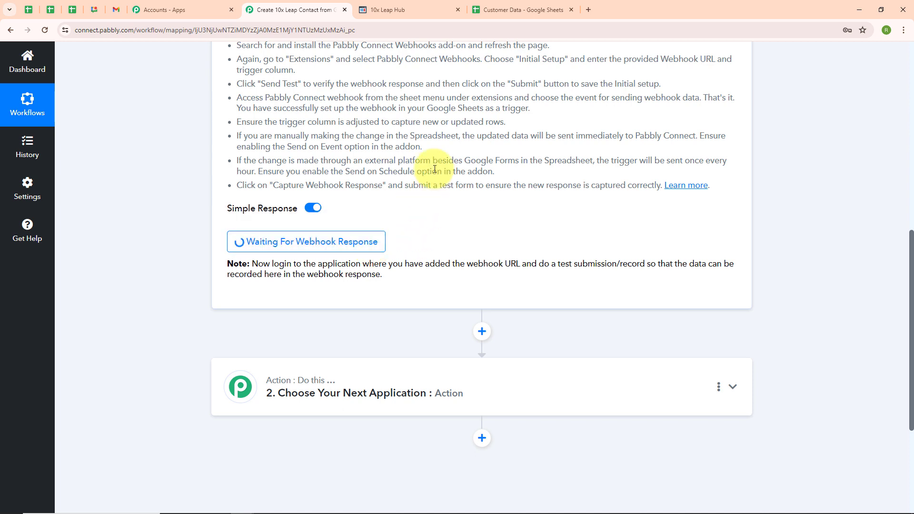
click(515, 11)
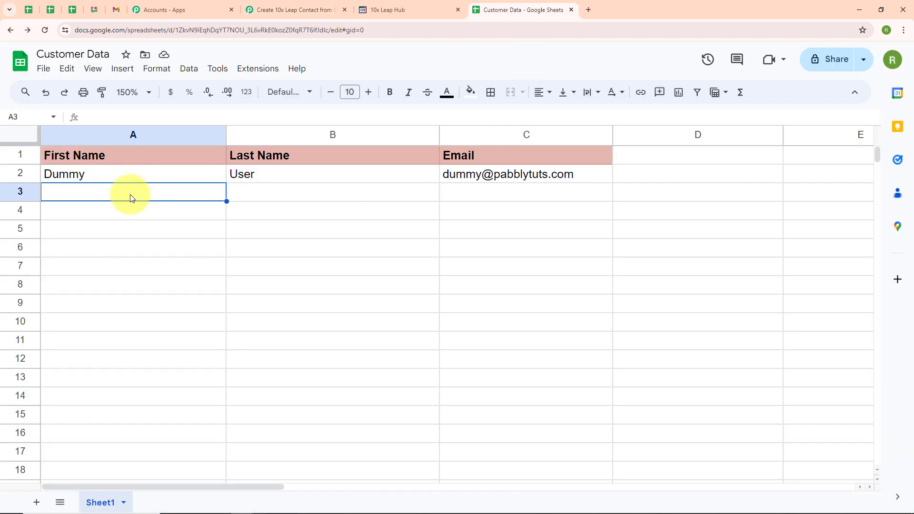
Fill row 3 with first name Demo, last name User and a test email address
text(Demo)
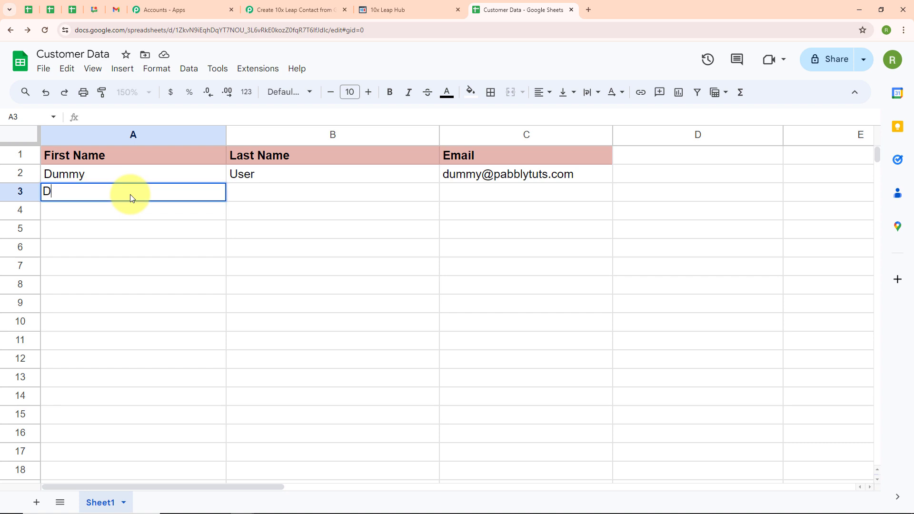
click(241, 202)
text(User)
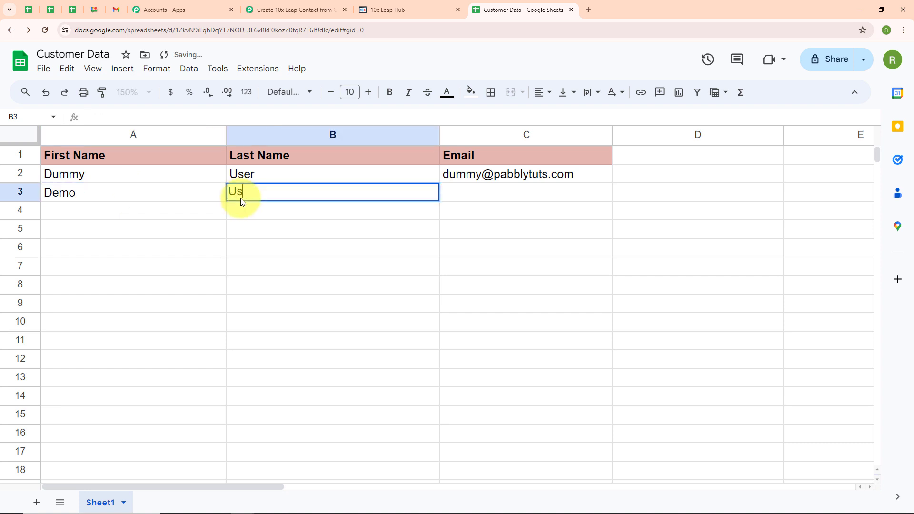
click(497, 192)
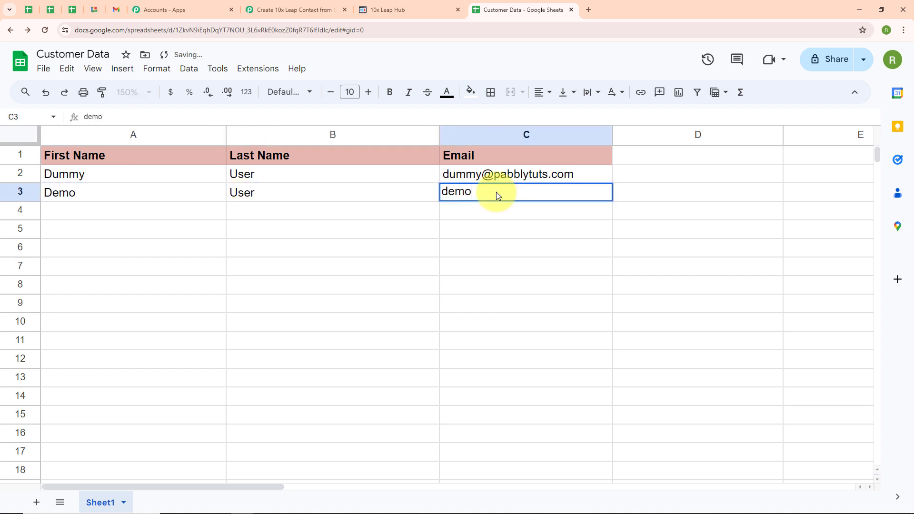
click(107, 211)
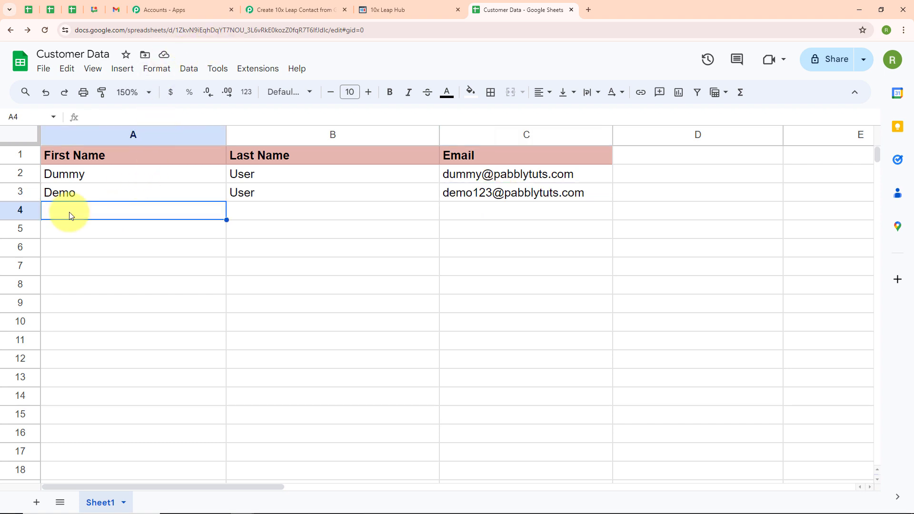
Review the captured row 3 response (RowIndex 3, Demo, User, email), then collapse the Google Sheets trigger
click(296, 10)
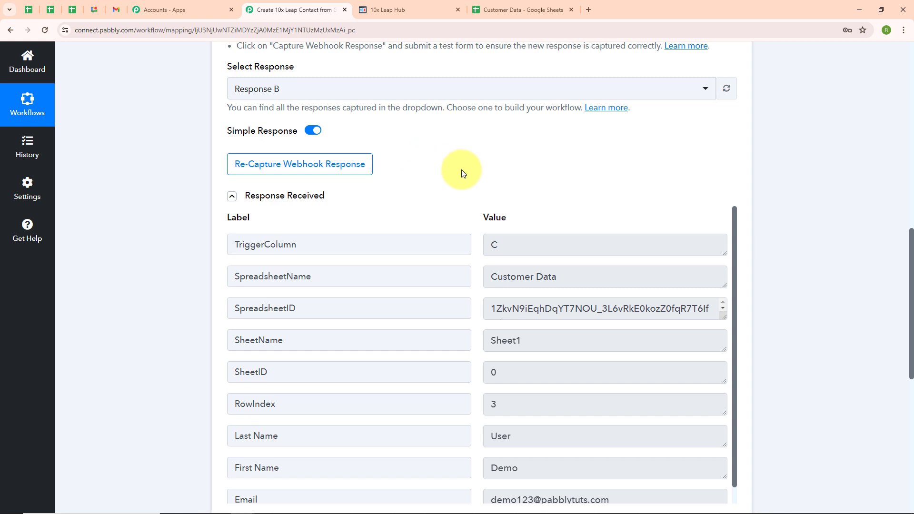
scroll(462, 169, down, 2)
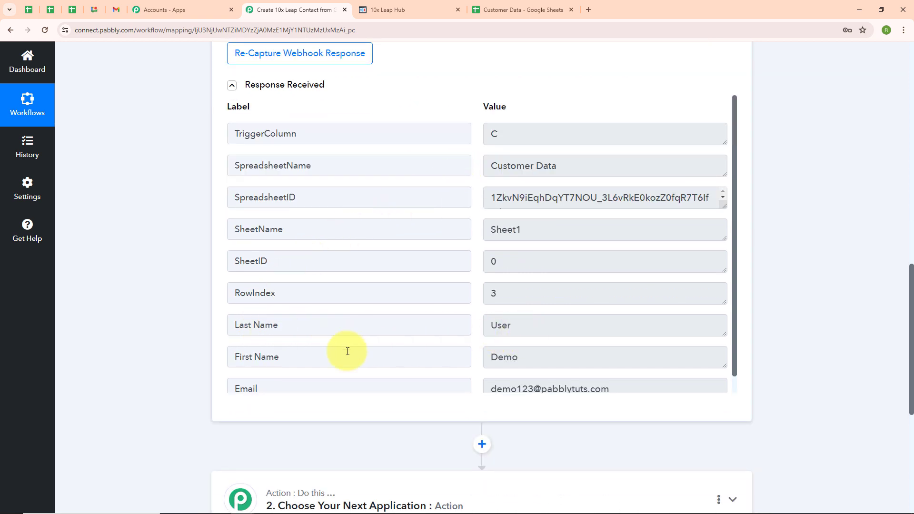
scroll(559, 316, down, 1)
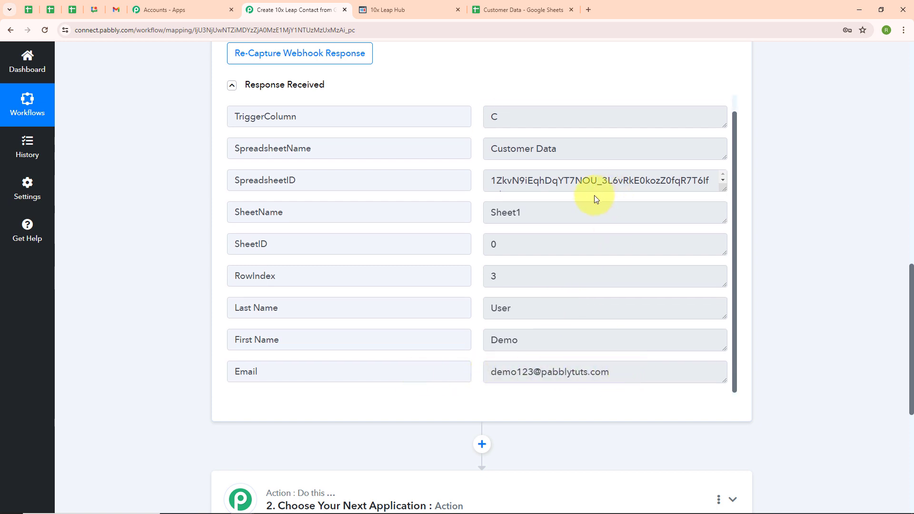
scroll(581, 230, up, 1)
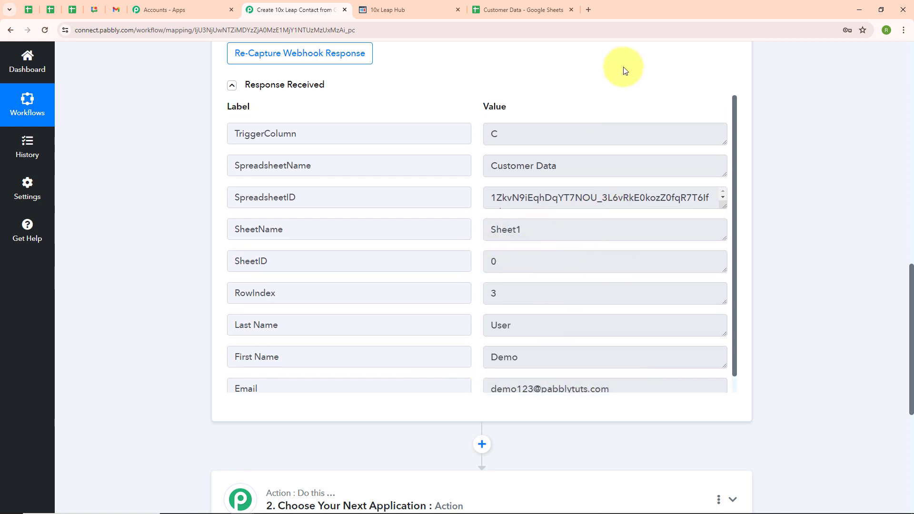
scroll(625, 71, up, 15)
click(734, 210)
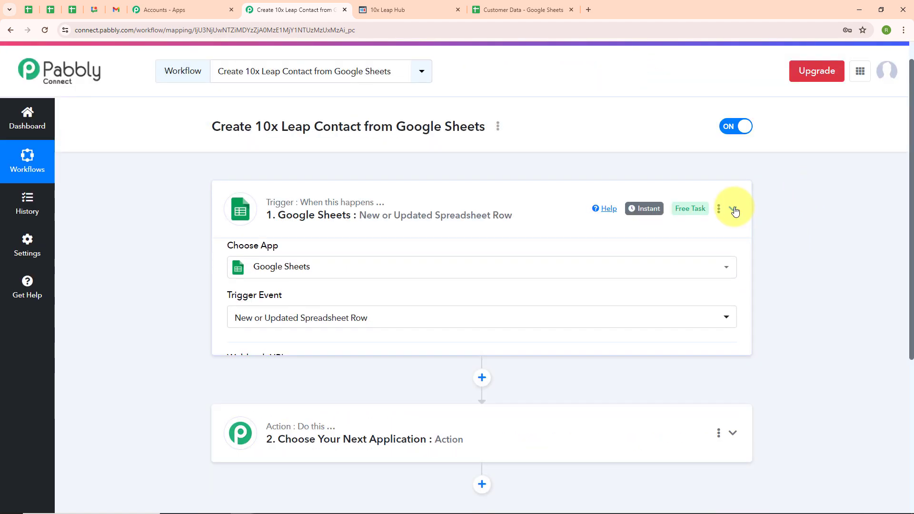
Set the action step to 10x Leap with the Create Contact event and begin connecting an account
click(333, 333)
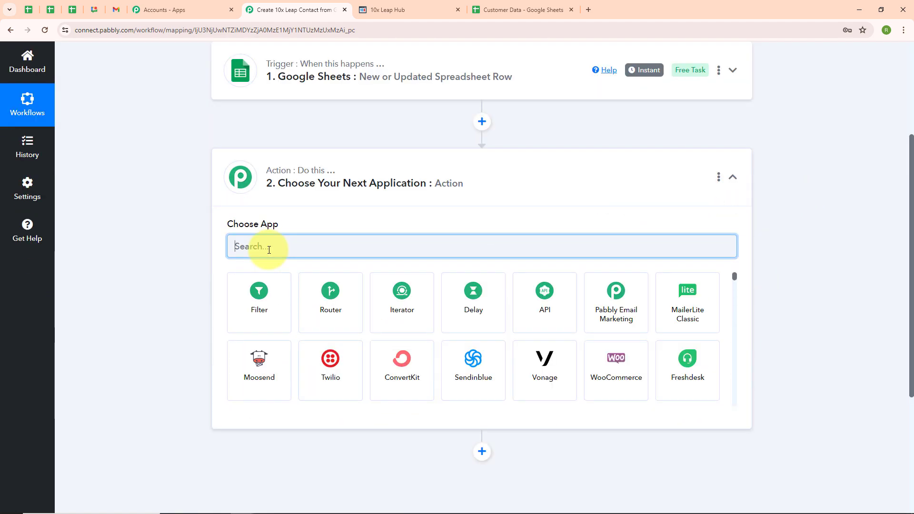
text(10x)
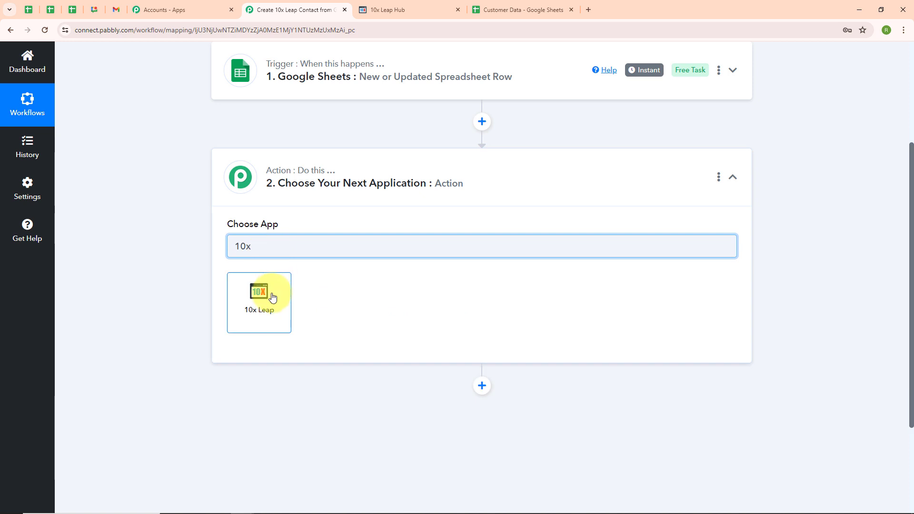
click(271, 299)
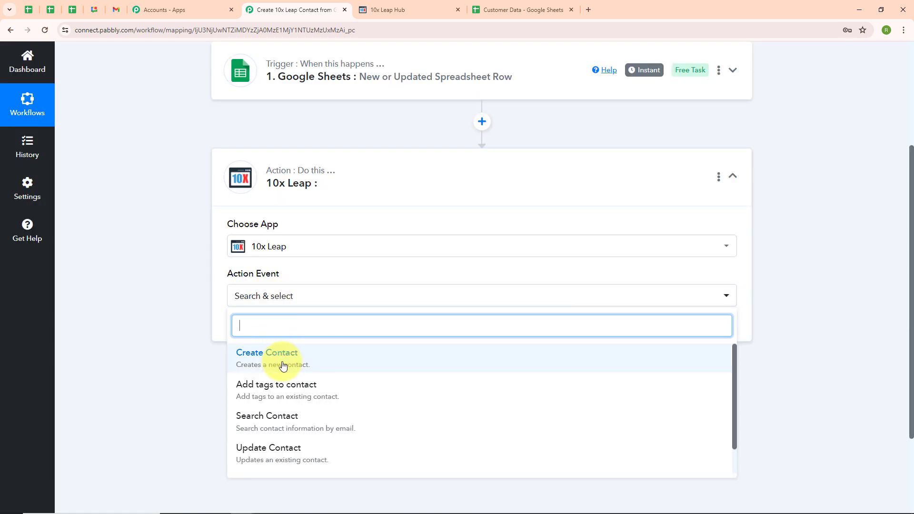
click(283, 366)
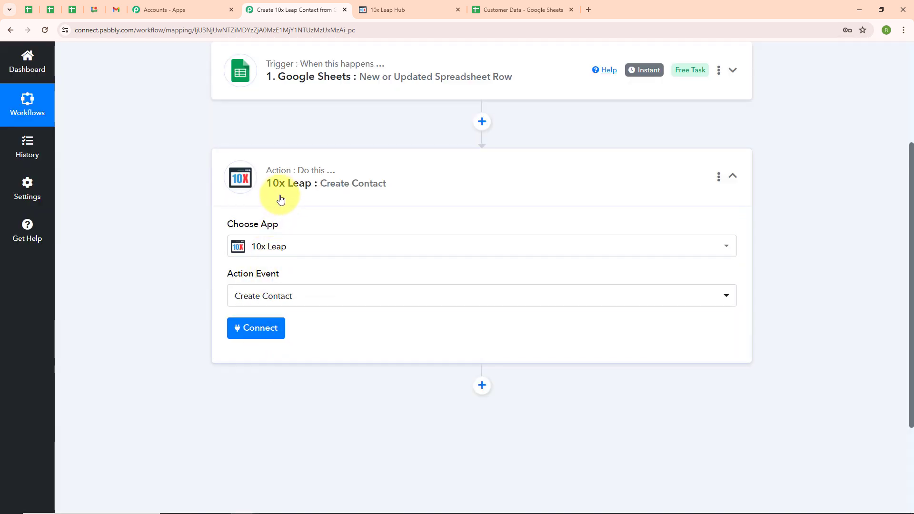
click(269, 335)
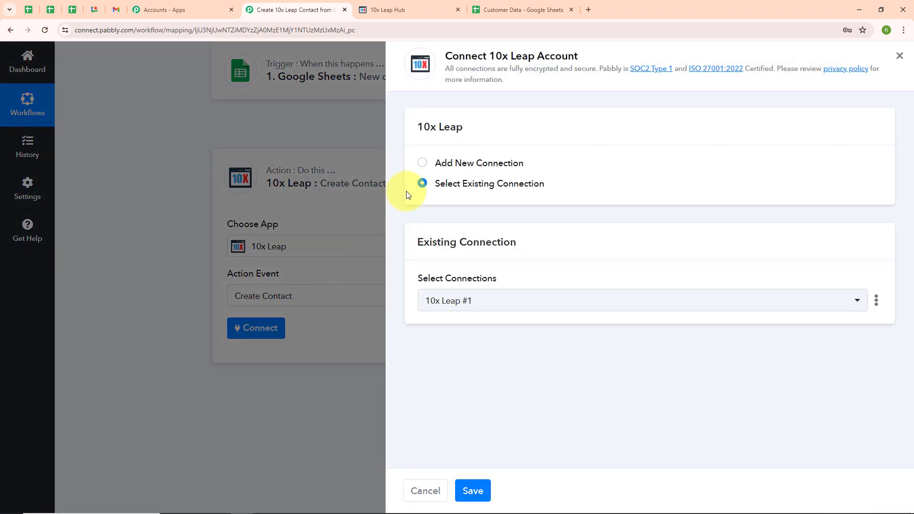
Choose to add a new connection, 10x Leap #2, and focus its Token field before visiting 10x Leap Hub
click(422, 163)
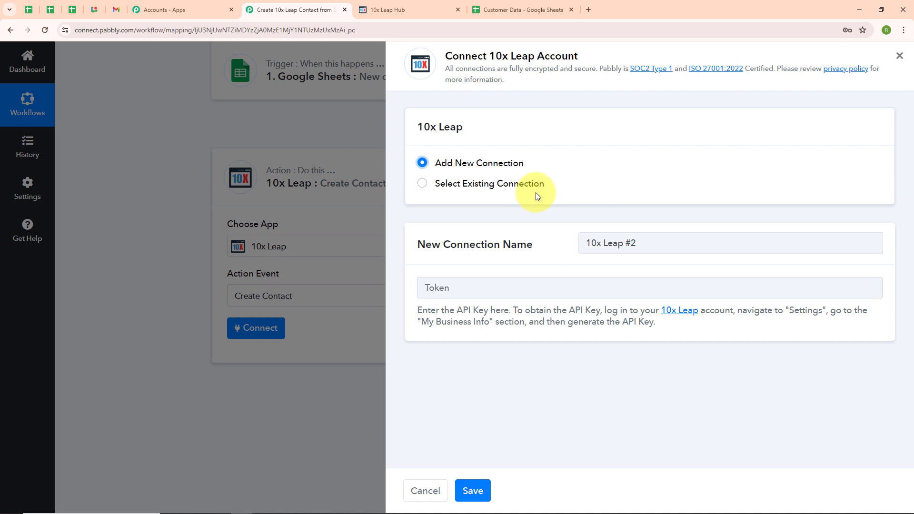
click(458, 288)
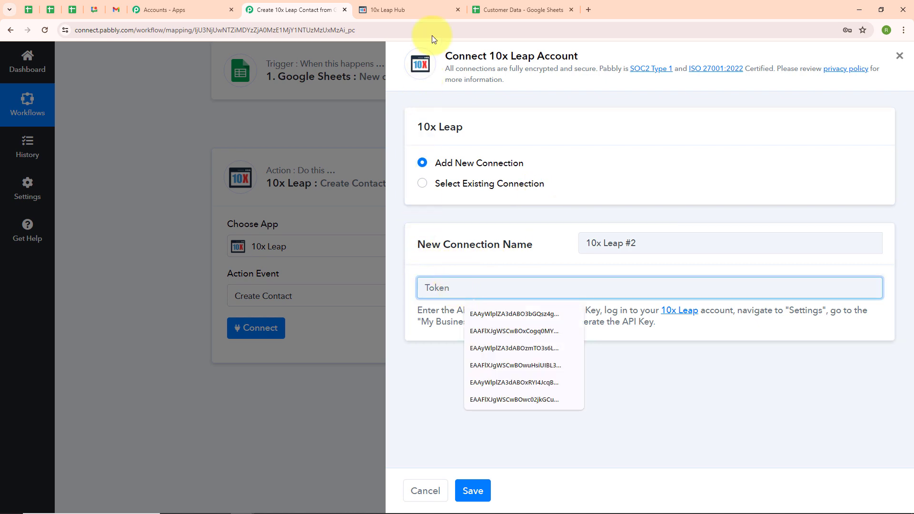
click(444, 3)
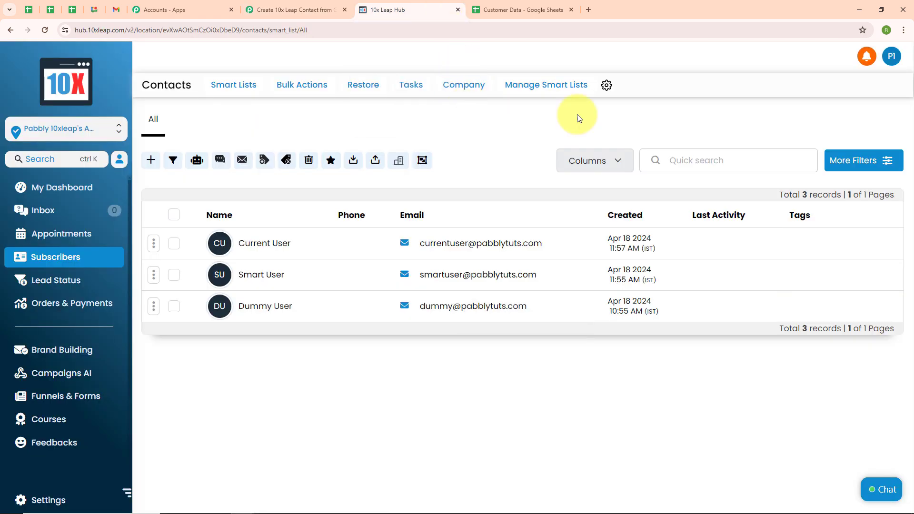
Open the My Business Info section of 10x Leap Hub's settings
click(606, 86)
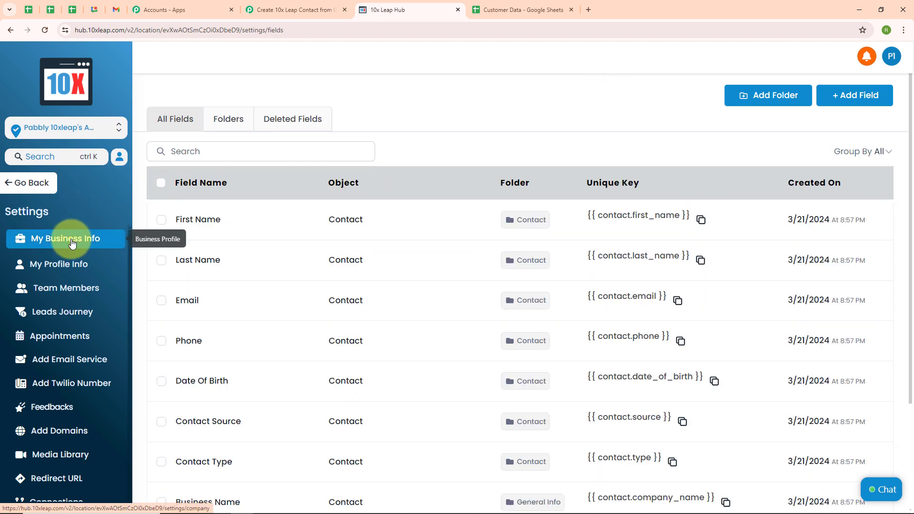
click(72, 244)
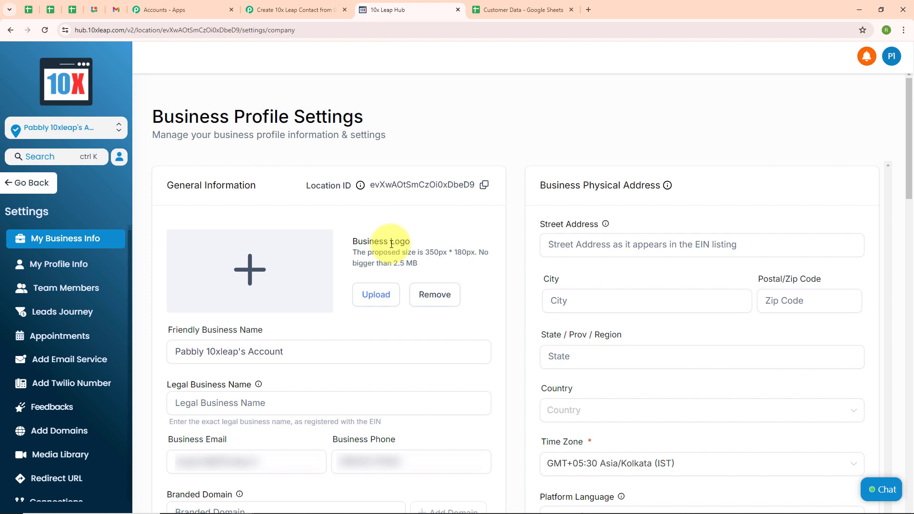
scroll(392, 244, down, 5)
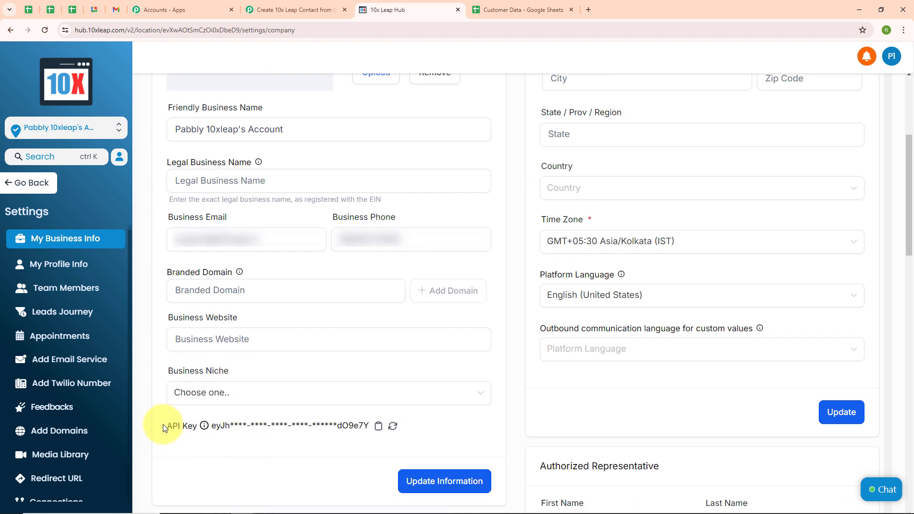
Reset the location API key, confirming with CONFIRM, and copy the newly generated key
click(393, 431)
click(426, 343)
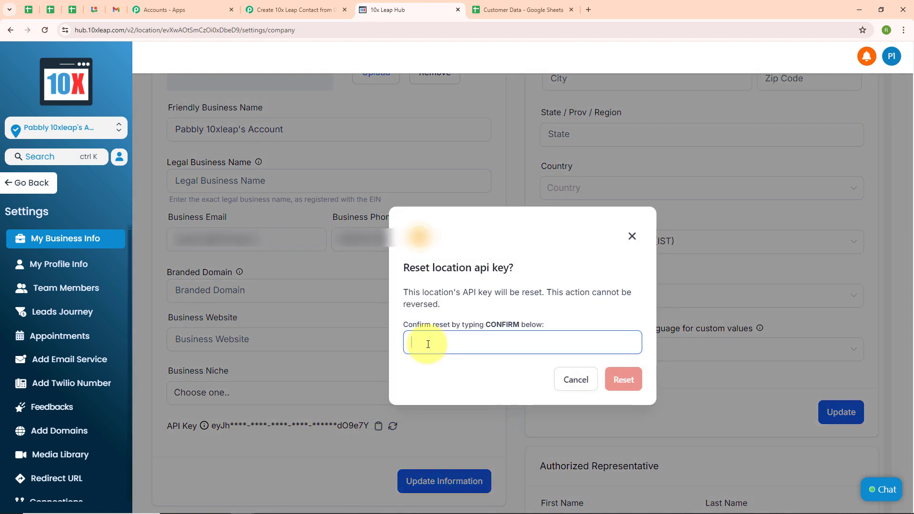
text(CONFIRM)
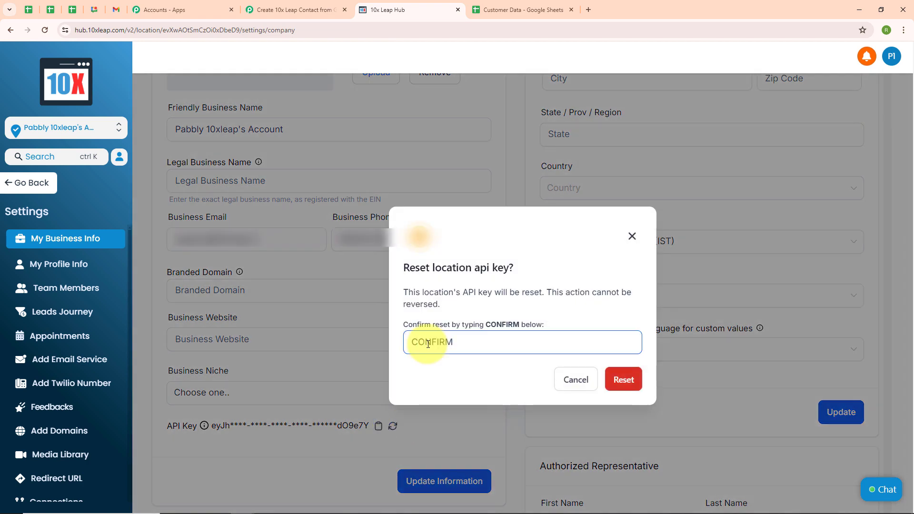
click(624, 381)
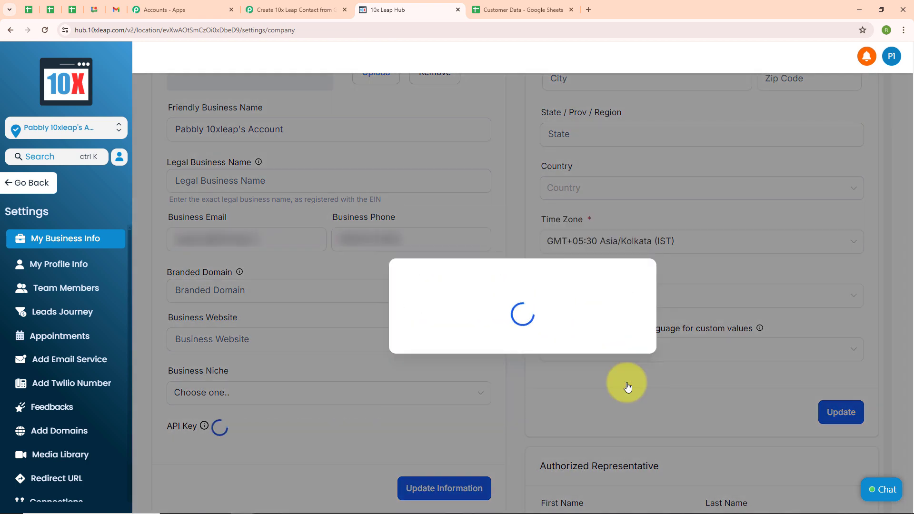
click(619, 323)
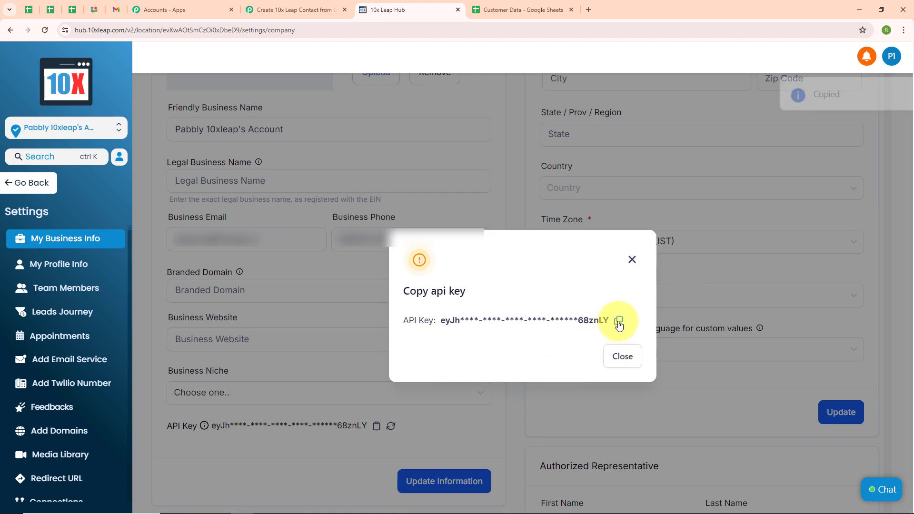
click(632, 260)
Paste the copied API key as the Token and save the 10x Leap #2 connection
click(302, 6)
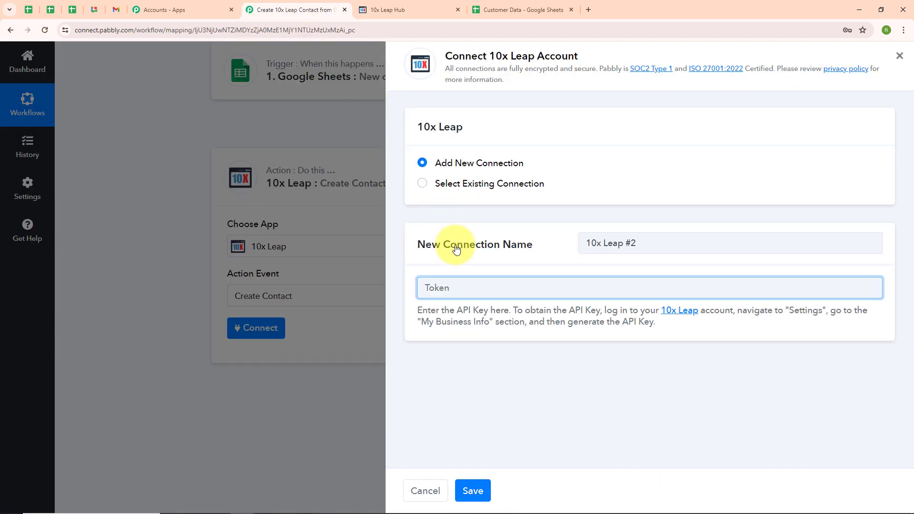
key(ctrl+v)
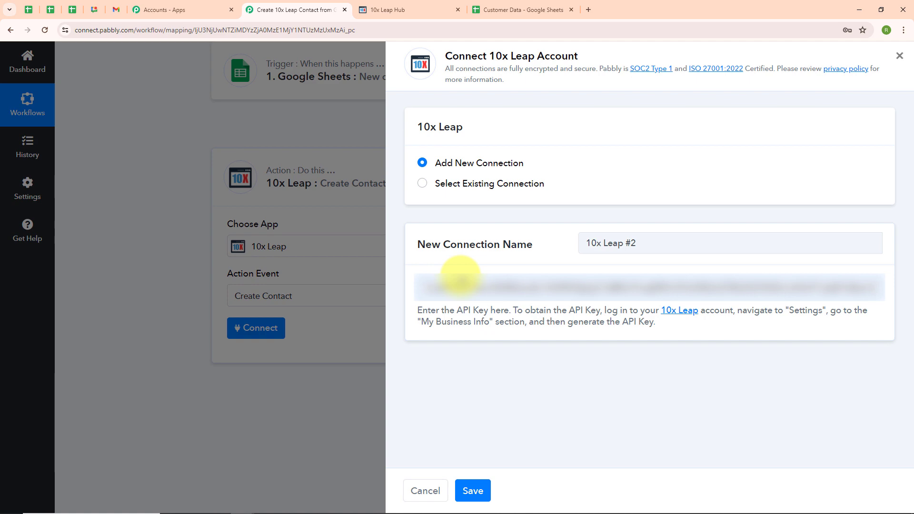
click(471, 488)
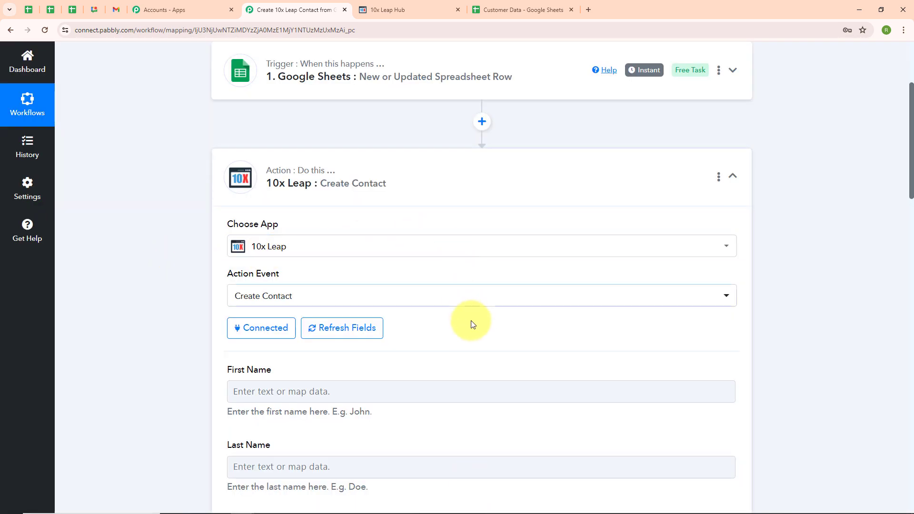
scroll(472, 323, down, 5)
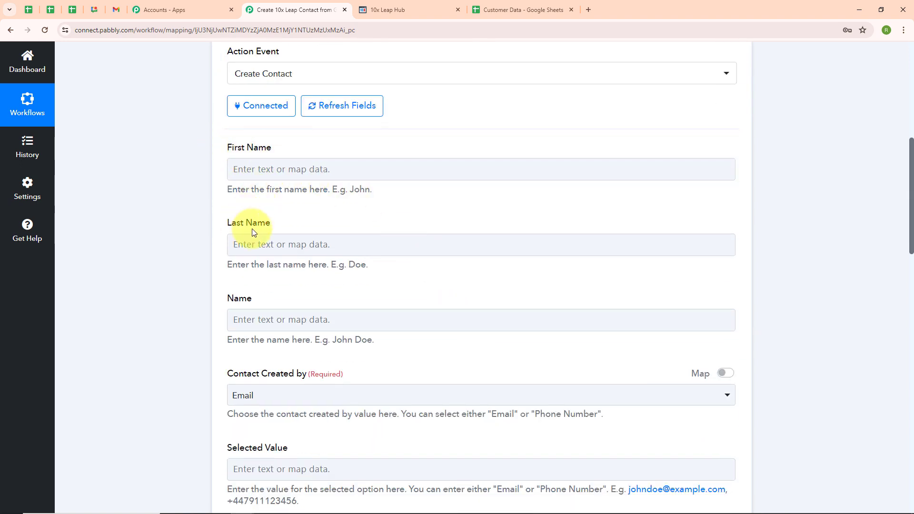
Map the sheet's First Name and Last Name values into the First Name and Last Name fields
click(297, 169)
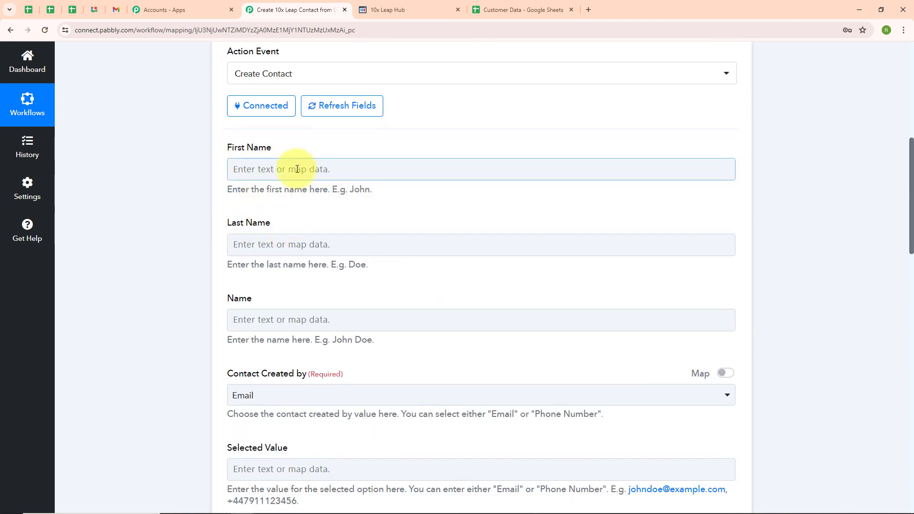
click(297, 169)
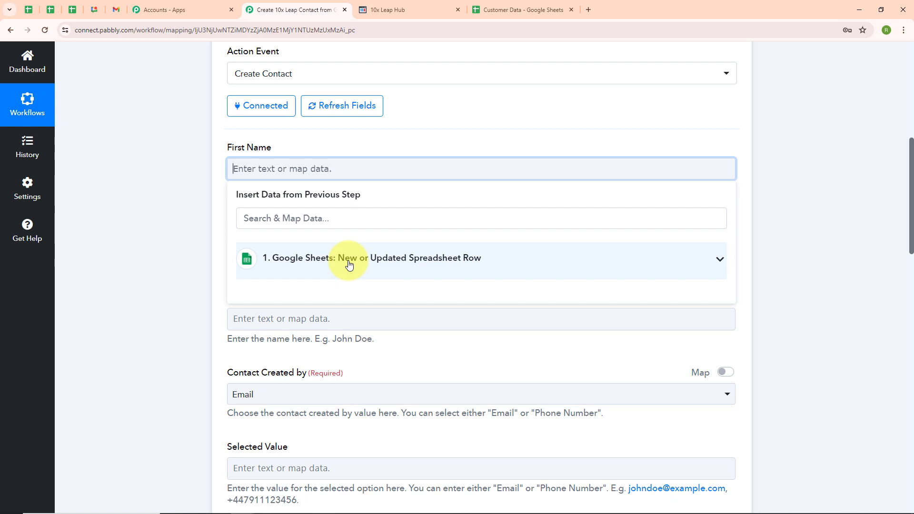
click(349, 264)
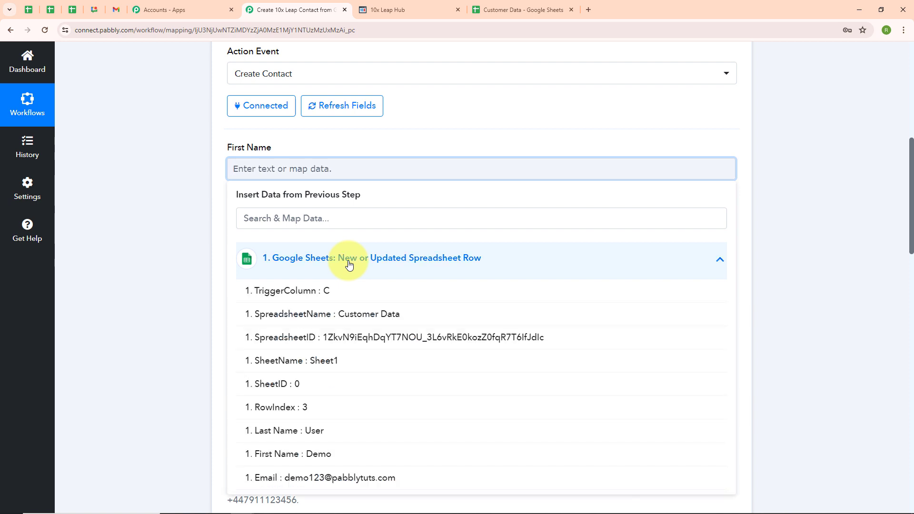
click(330, 465)
click(274, 241)
click(302, 345)
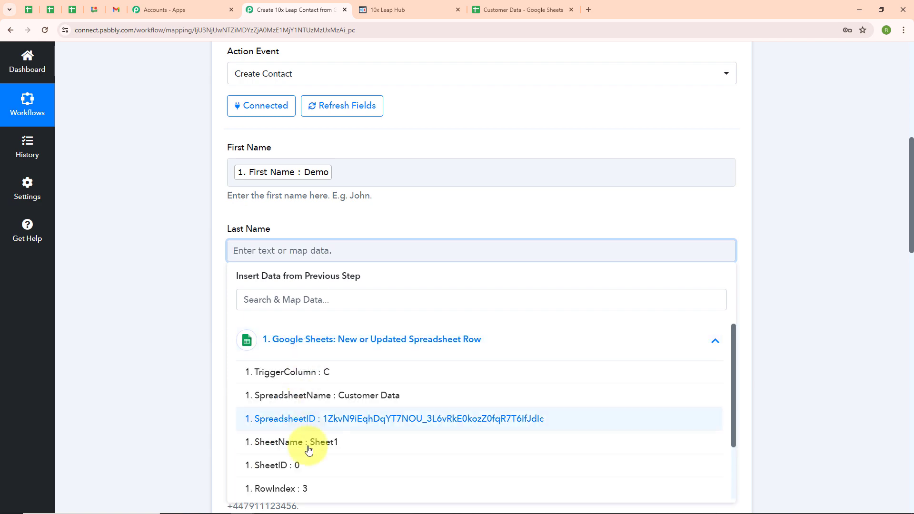
scroll(319, 429, down, 2)
click(319, 439)
scroll(396, 309, down, 2)
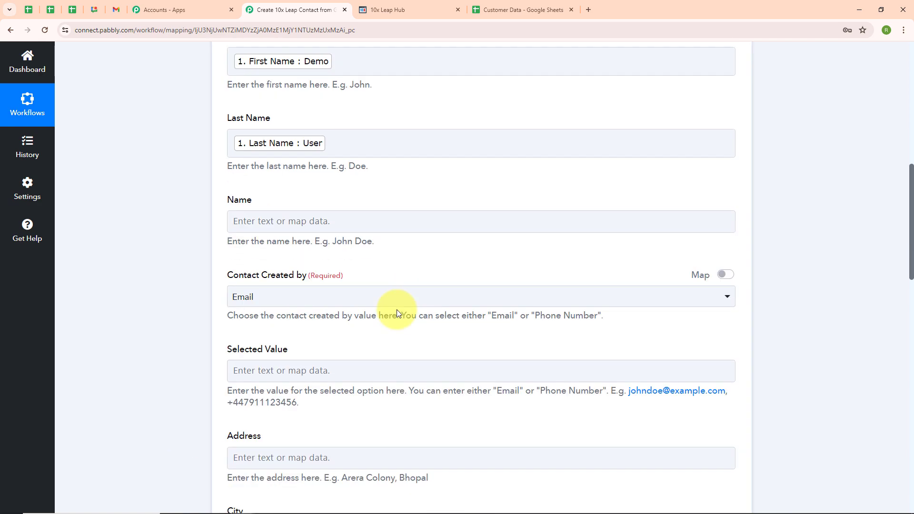
Fill the Name field with the sheet's First Name followed by Last Name
click(294, 217)
click(303, 310)
scroll(300, 414, down, 2)
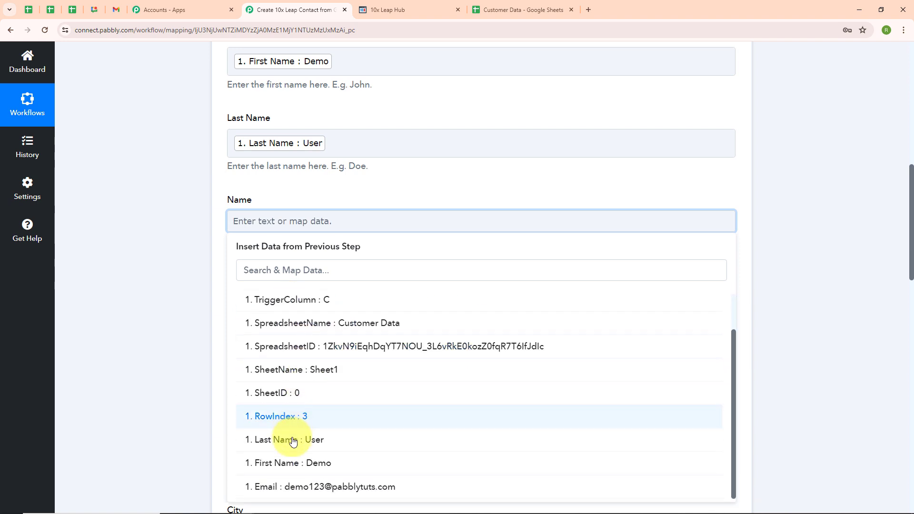
click(293, 465)
click(304, 447)
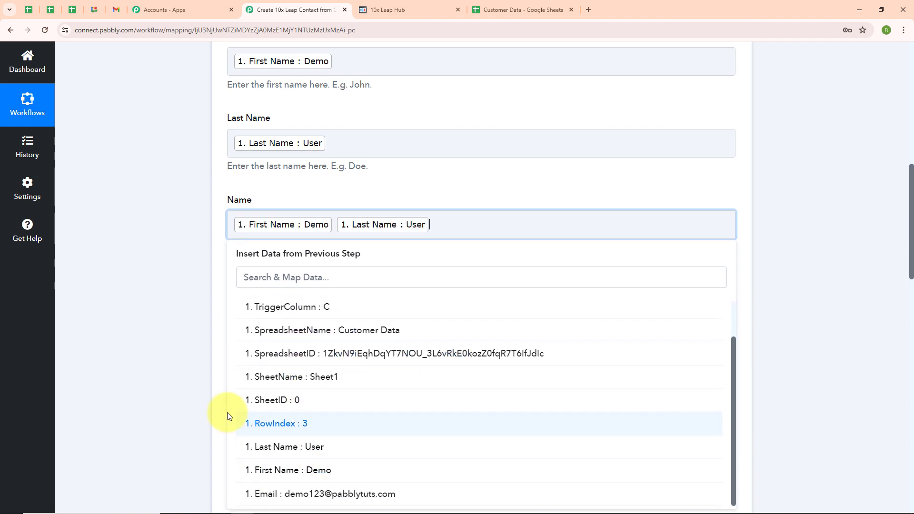
click(200, 374)
scroll(360, 276, down, 2)
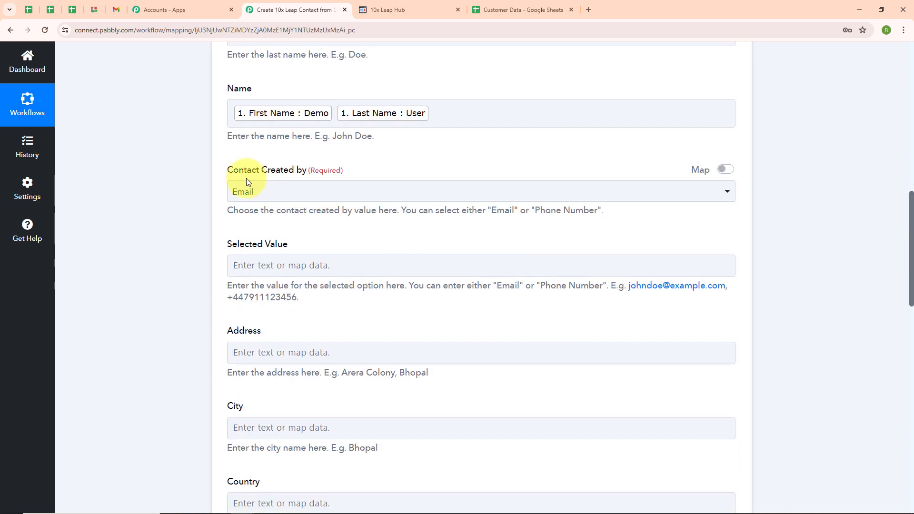
Keep Email as the Contact Created by option
click(305, 188)
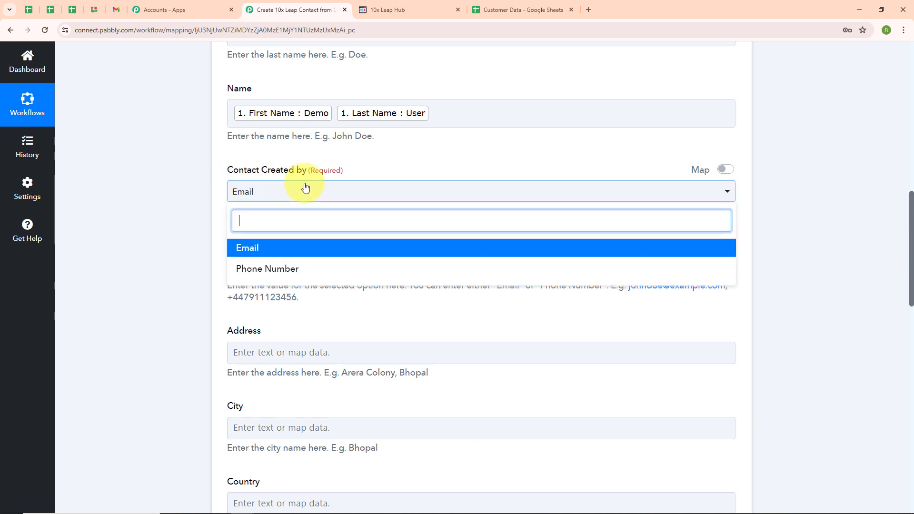
click(267, 249)
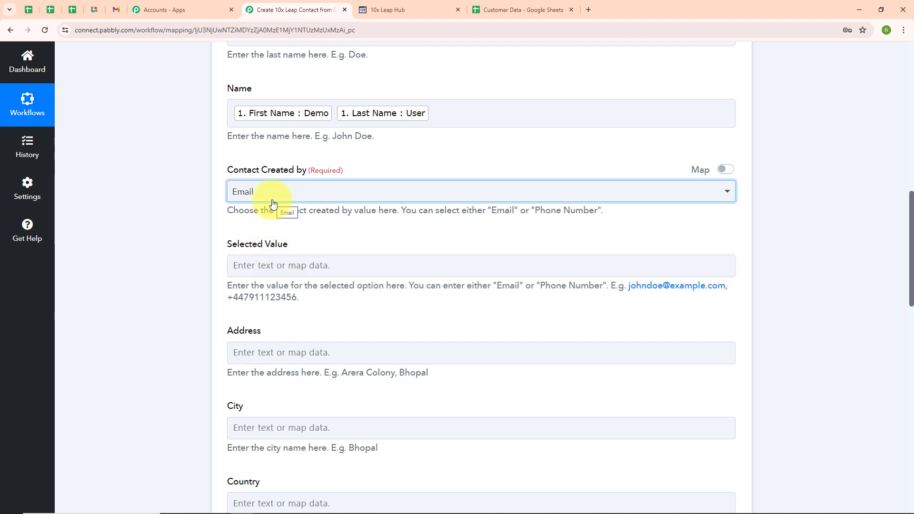
click(273, 203)
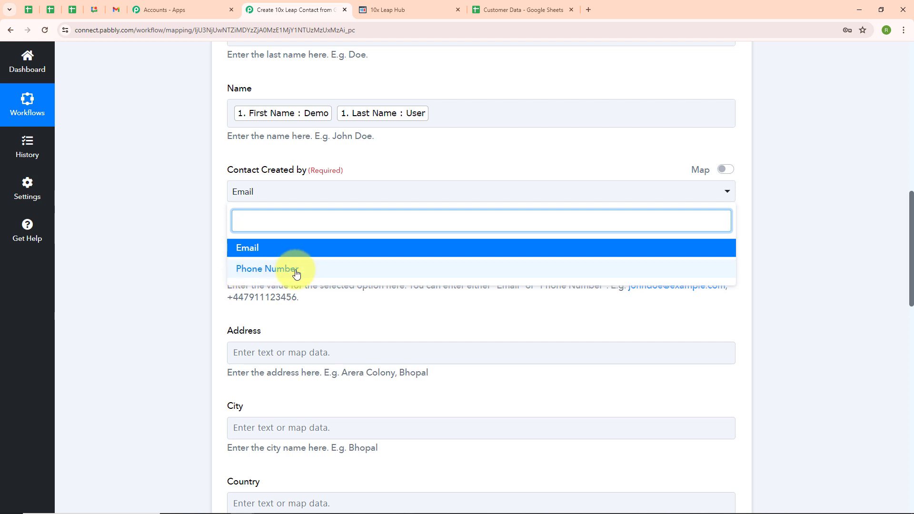
click(279, 248)
scroll(278, 219, down, 3)
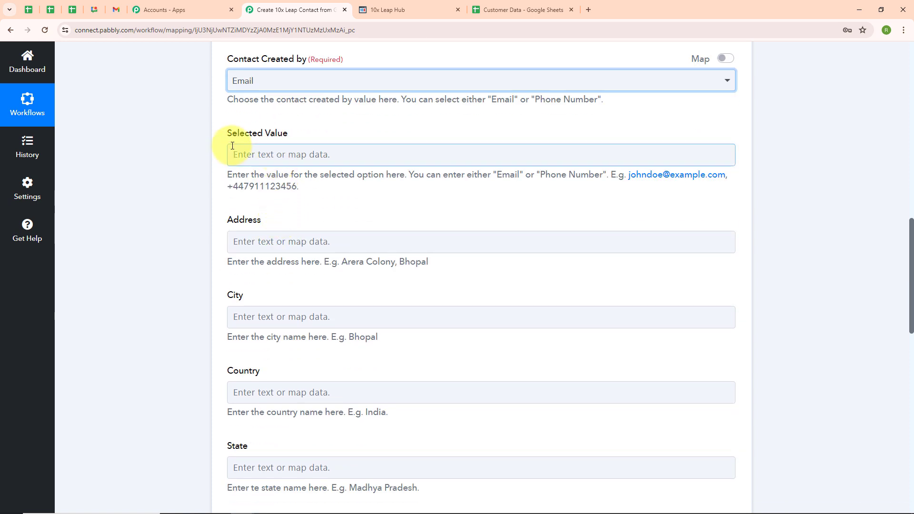
Map the sheet's '1. Email' value into the Selected Value field
click(283, 161)
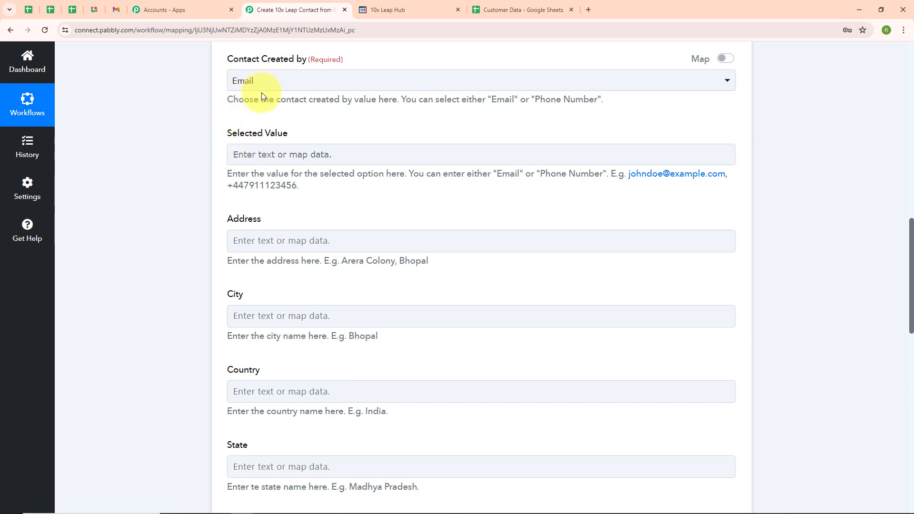
click(255, 153)
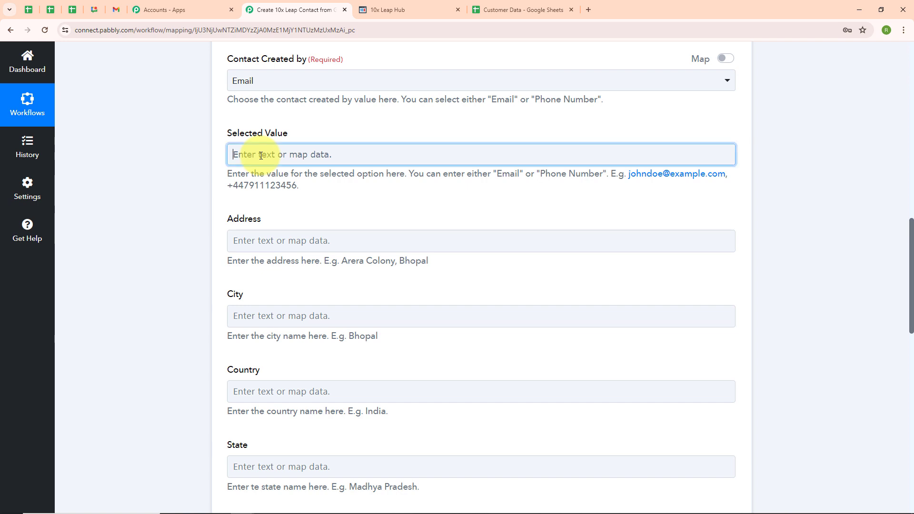
click(305, 244)
click(286, 460)
click(167, 366)
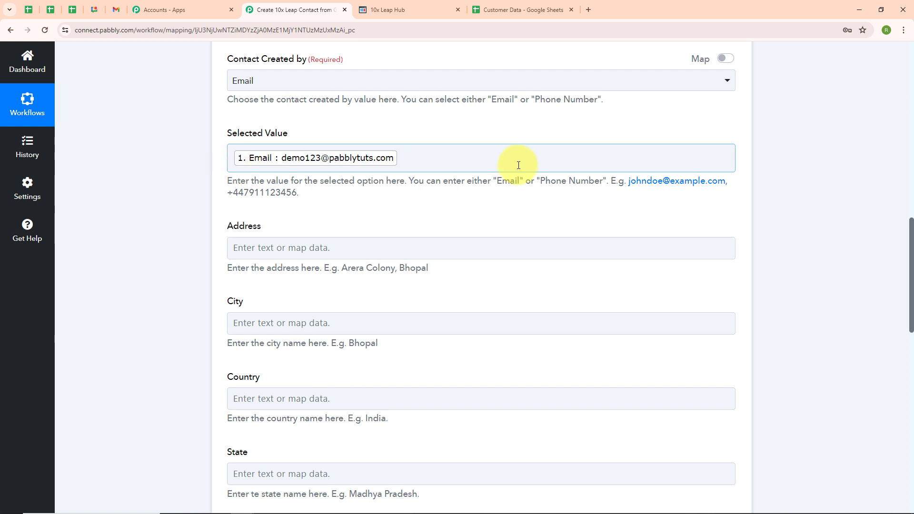
scroll(373, 190, down, 2)
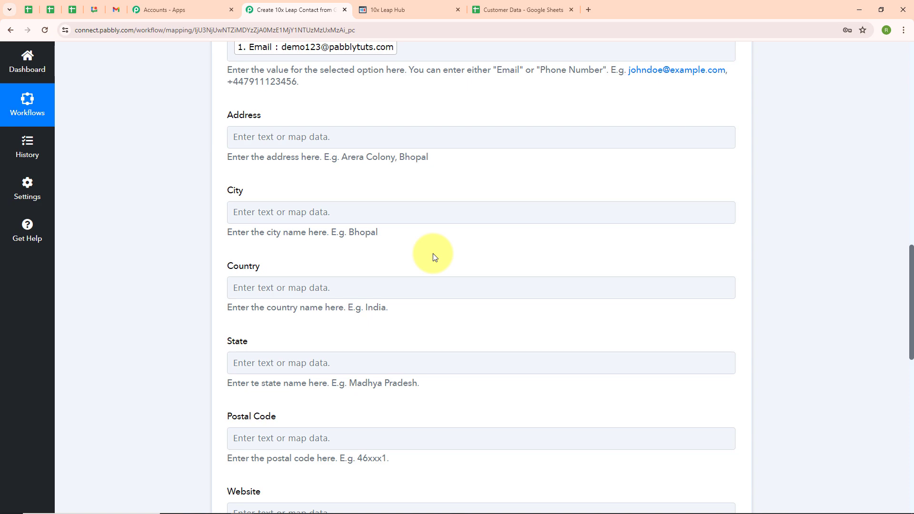
Save the Create Contact action and send a test request, creating Demo User in 10x Leap Hub
scroll(434, 255, down, 7)
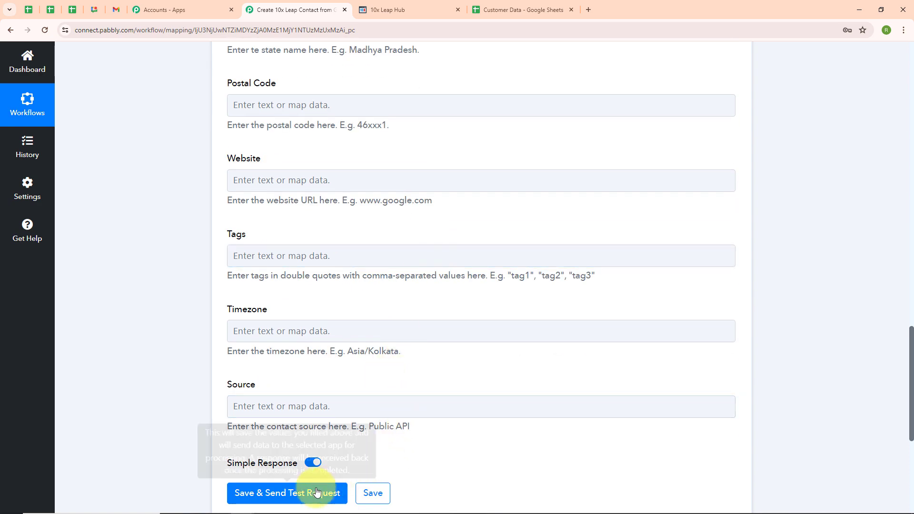
click(267, 494)
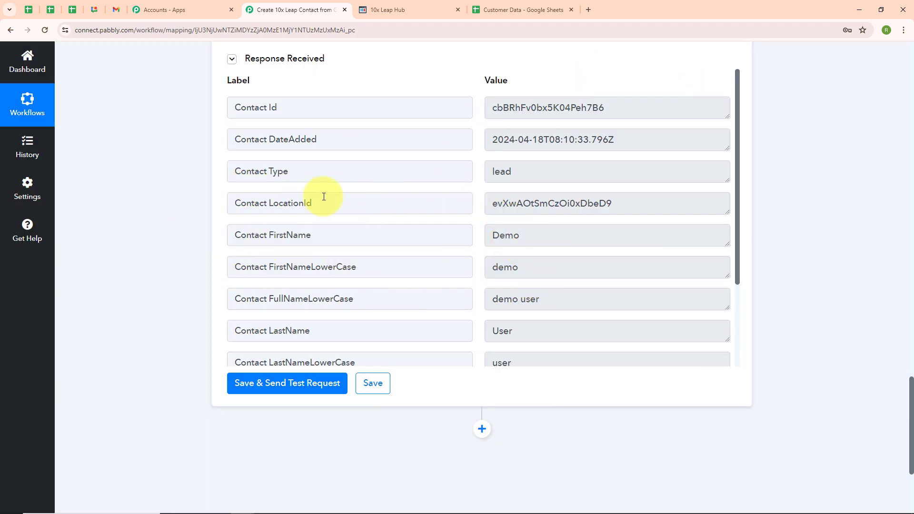
click(392, 17)
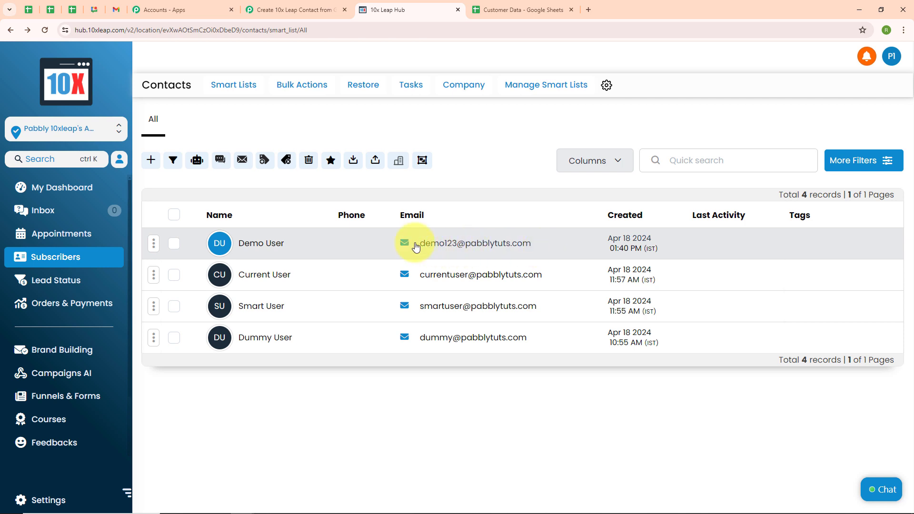
Return to the Pabbly Connect workflow after seeing Demo User in 10x Leap Hub's Contacts list
click(249, 3)
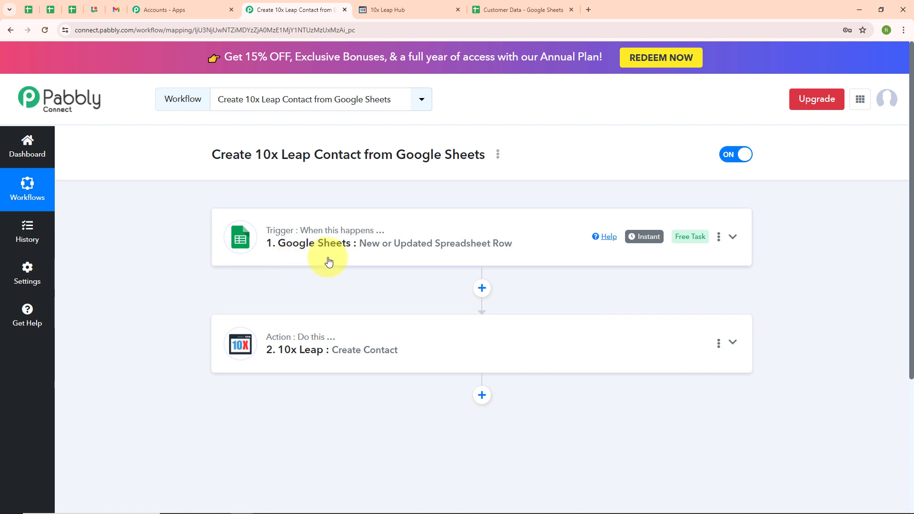
Enter Test in A4, User in B4 and a test email address in C4 of Customer Data
click(496, 13)
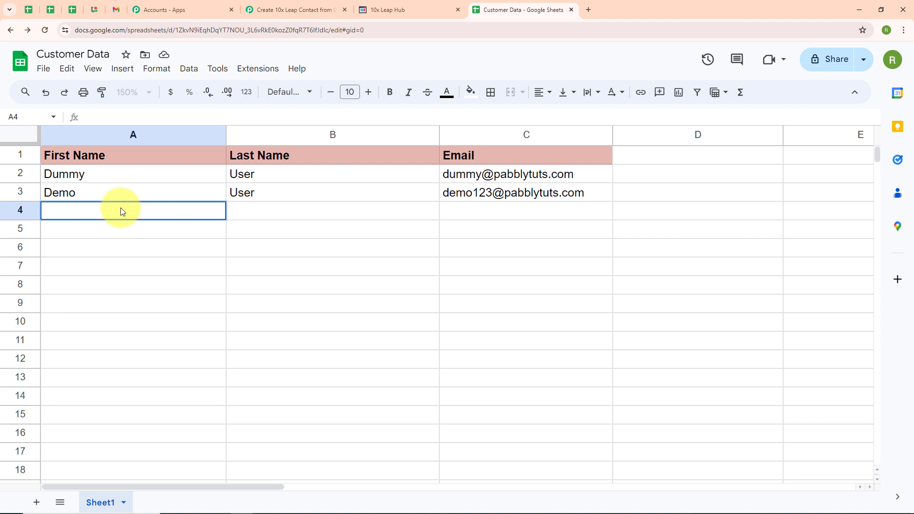
text(Test)
click(335, 213)
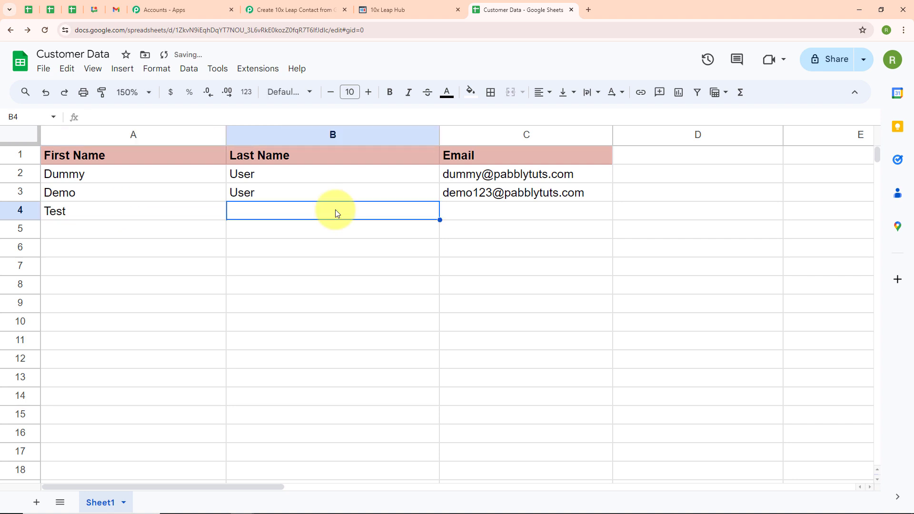
text(User)
click(485, 210)
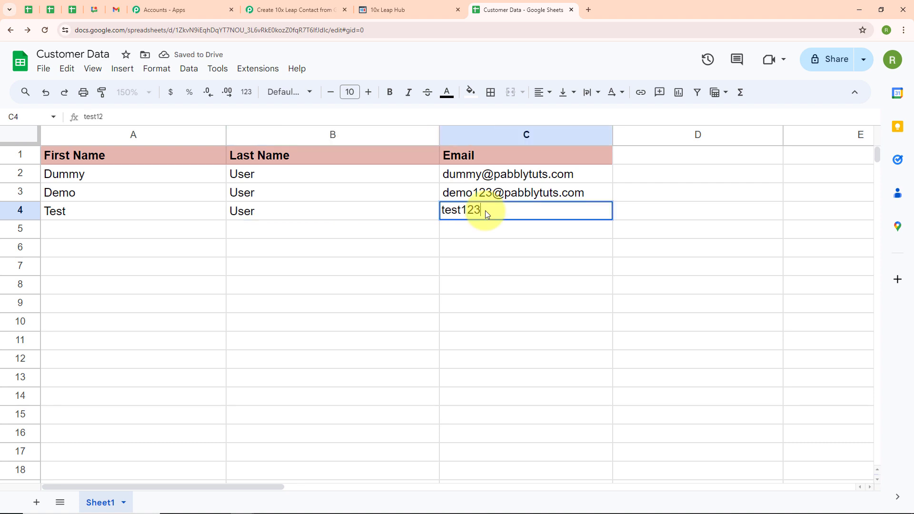
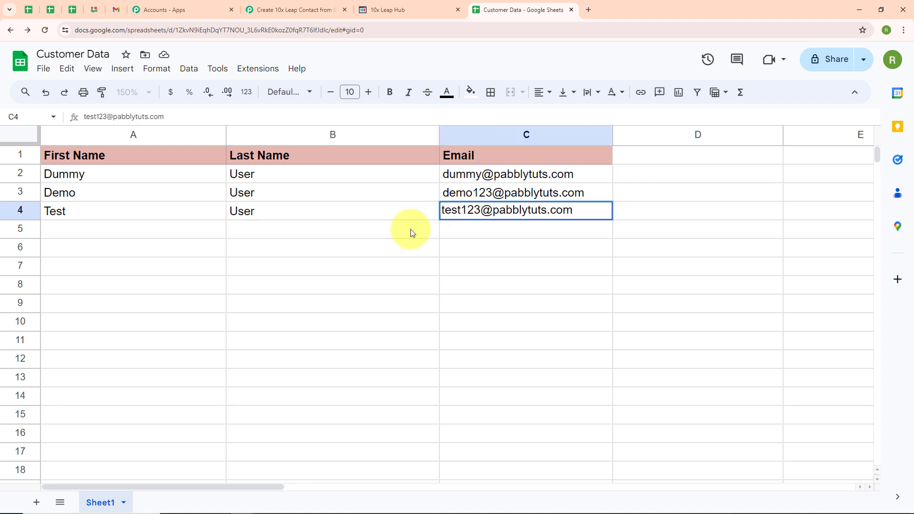
click(93, 229)
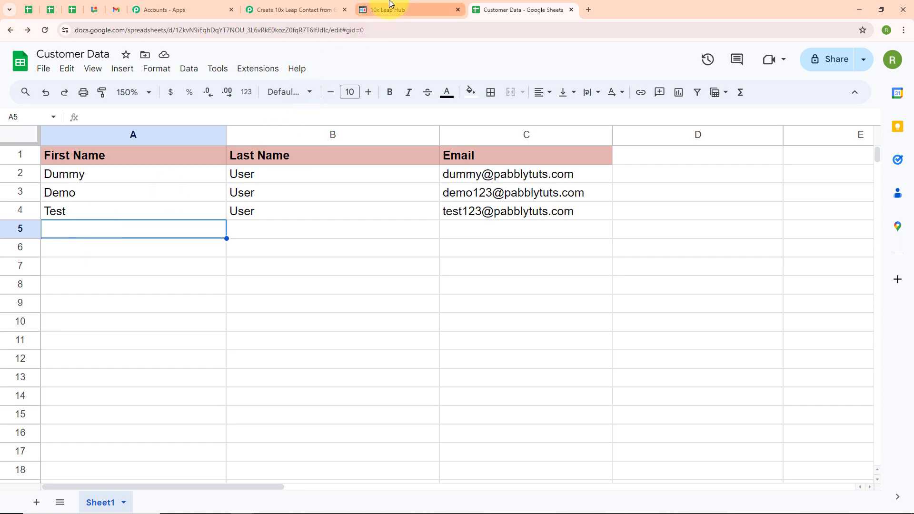
Verify Test User was added automatically to 10x Leap Hub's contacts (5 records), then return to Pabbly Connect
click(389, 6)
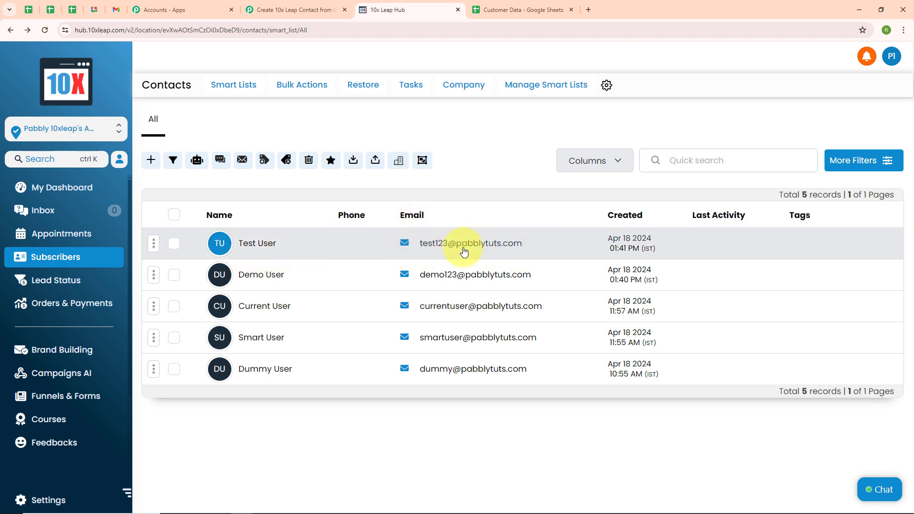
click(293, 9)
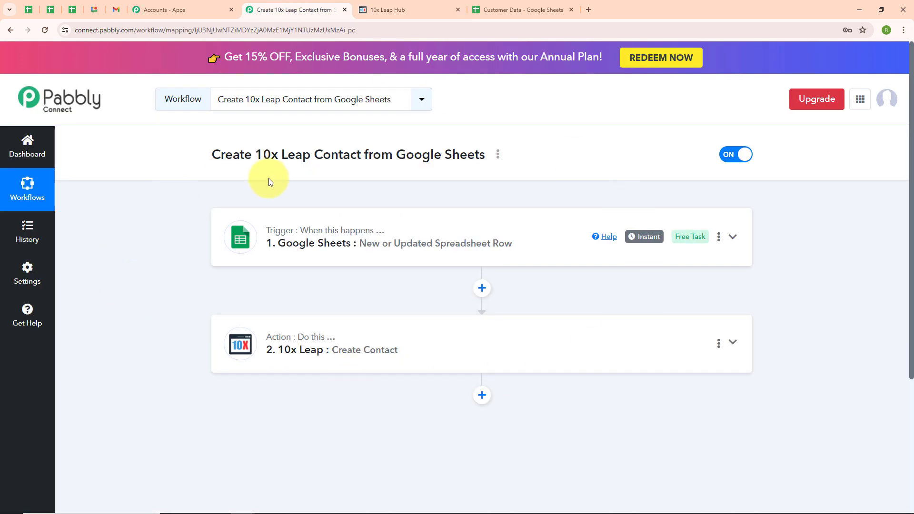